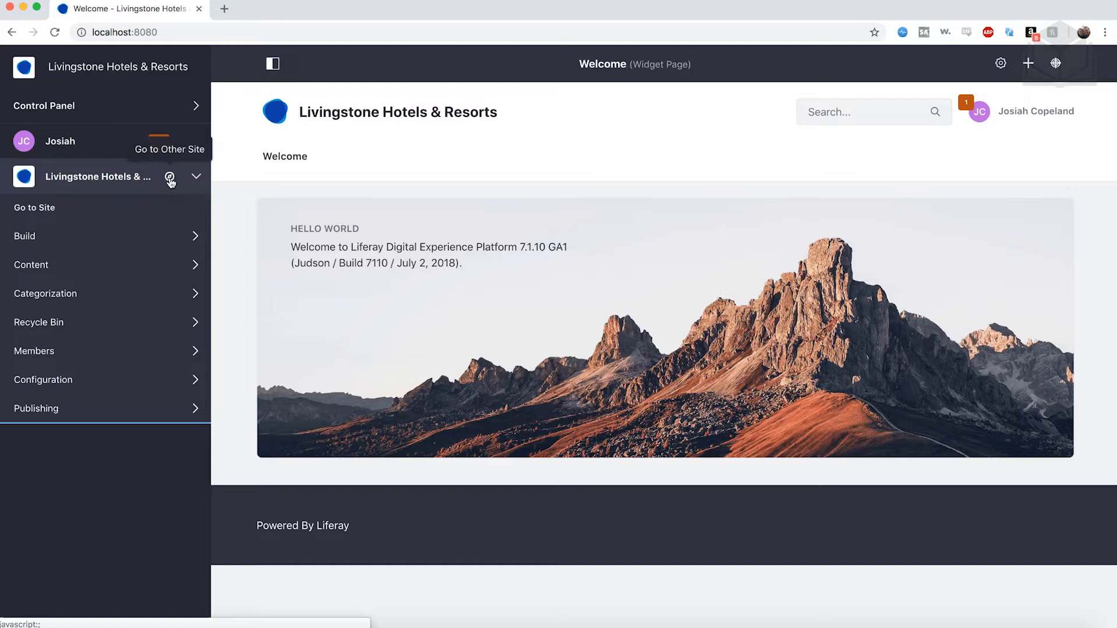
Step: Switch to the Livingstone Loop site and open its Categories administration
left_click(169, 178)
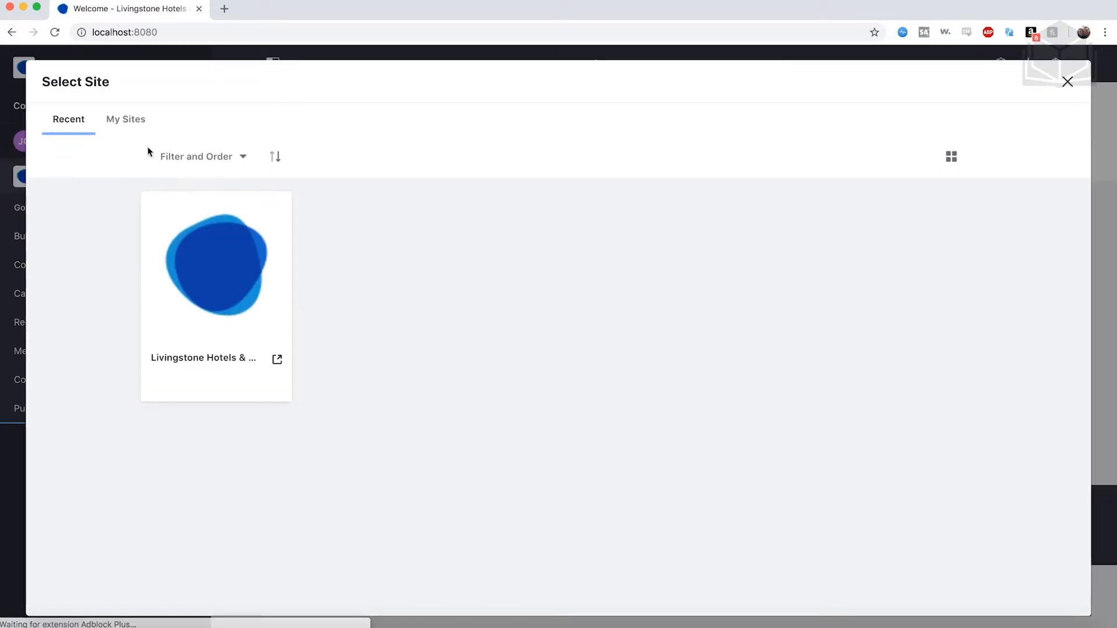
left_click(132, 124)
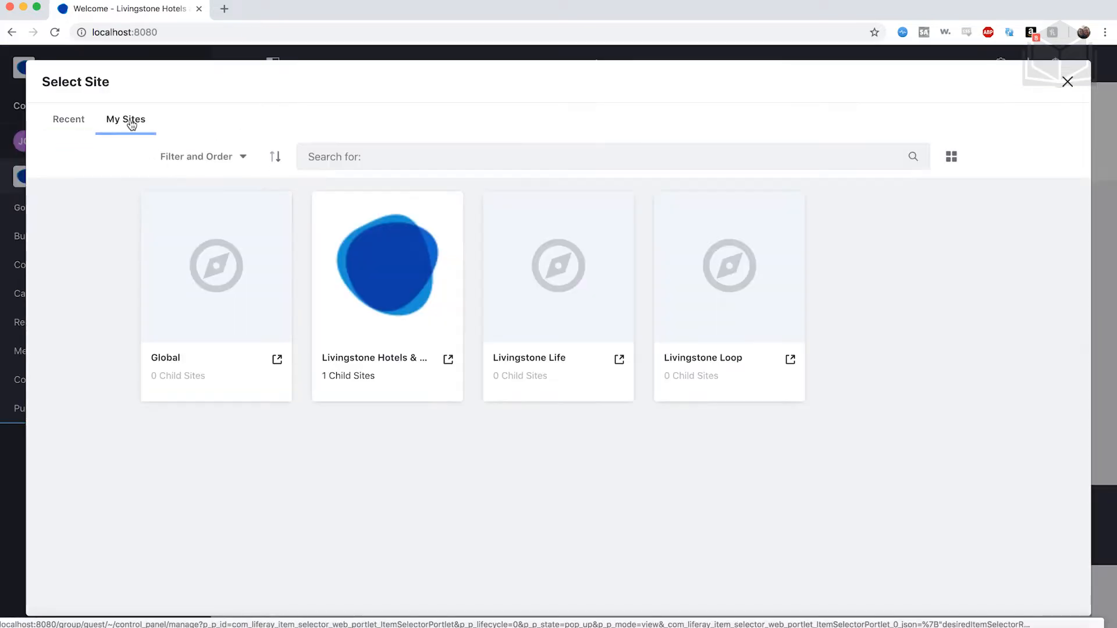
left_click(701, 358)
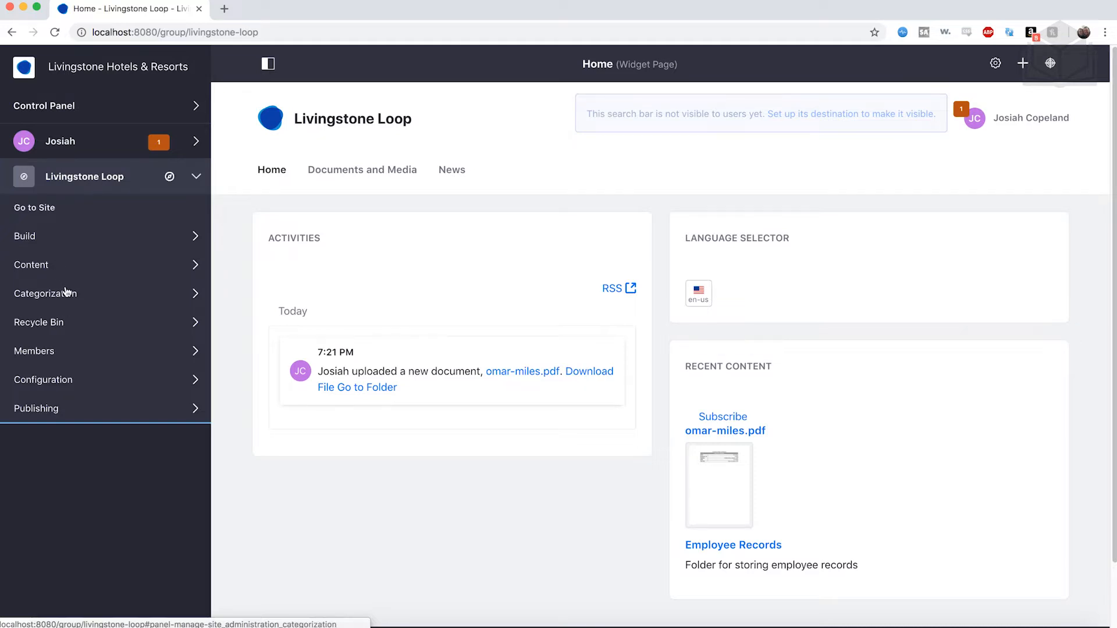
left_click(73, 293)
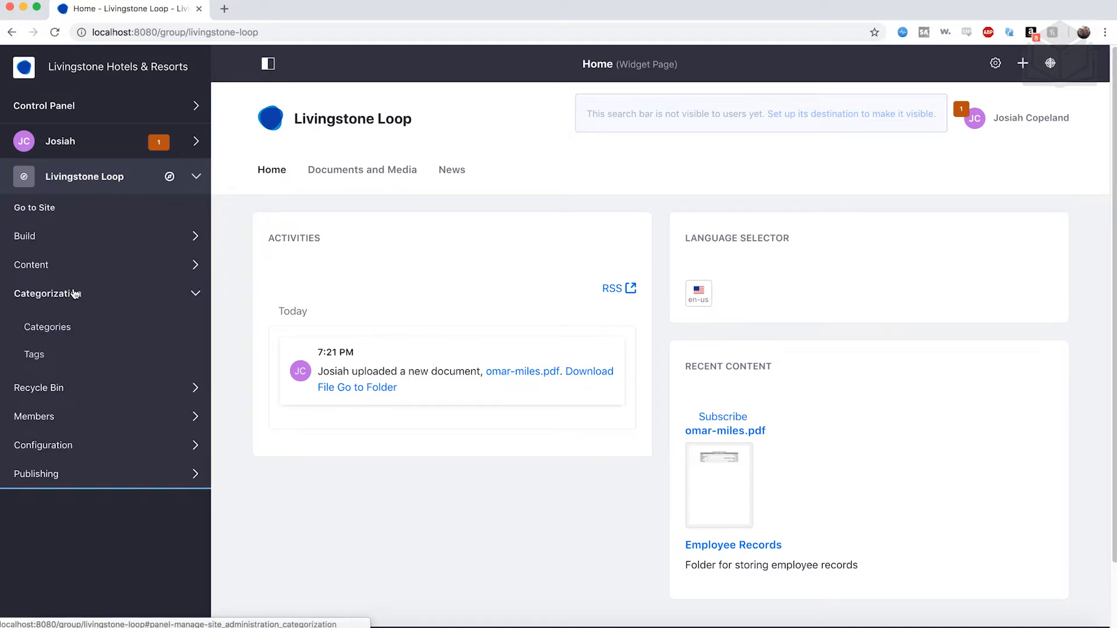
left_click(64, 327)
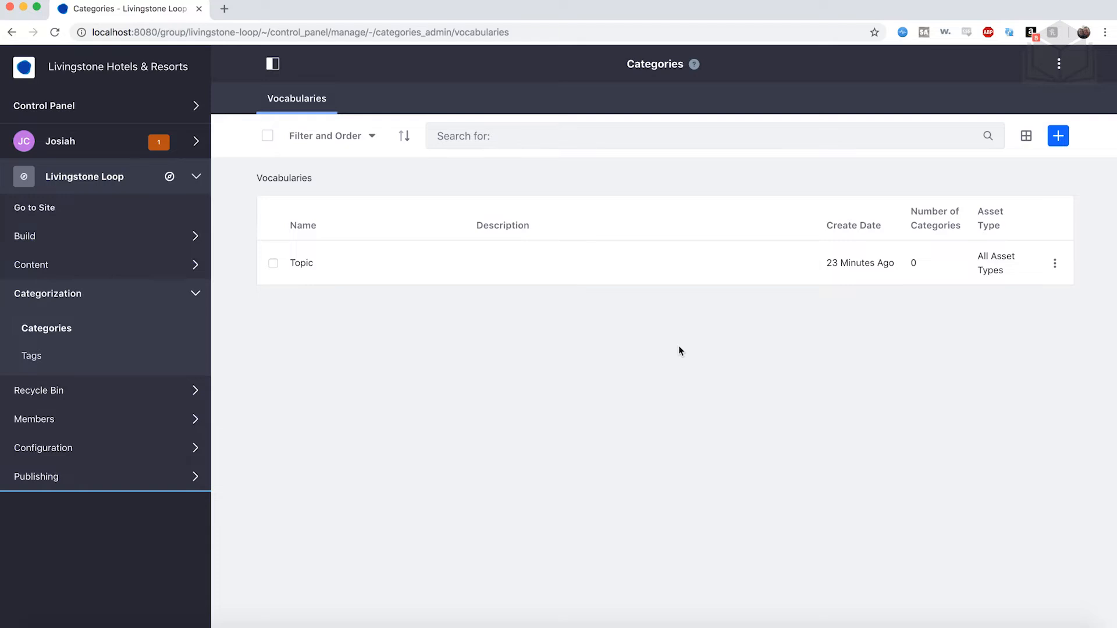
Step: Import livingstone-loop-categories.lar into the site's categories, keeping the default configuration and content selections
left_click(1059, 69)
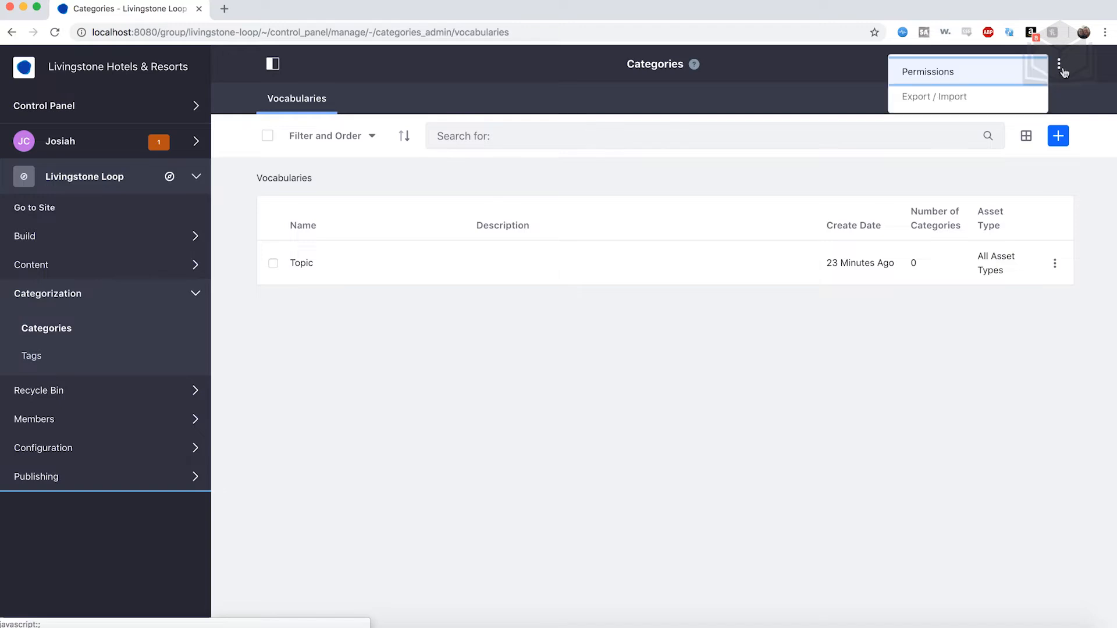
left_click(1017, 100)
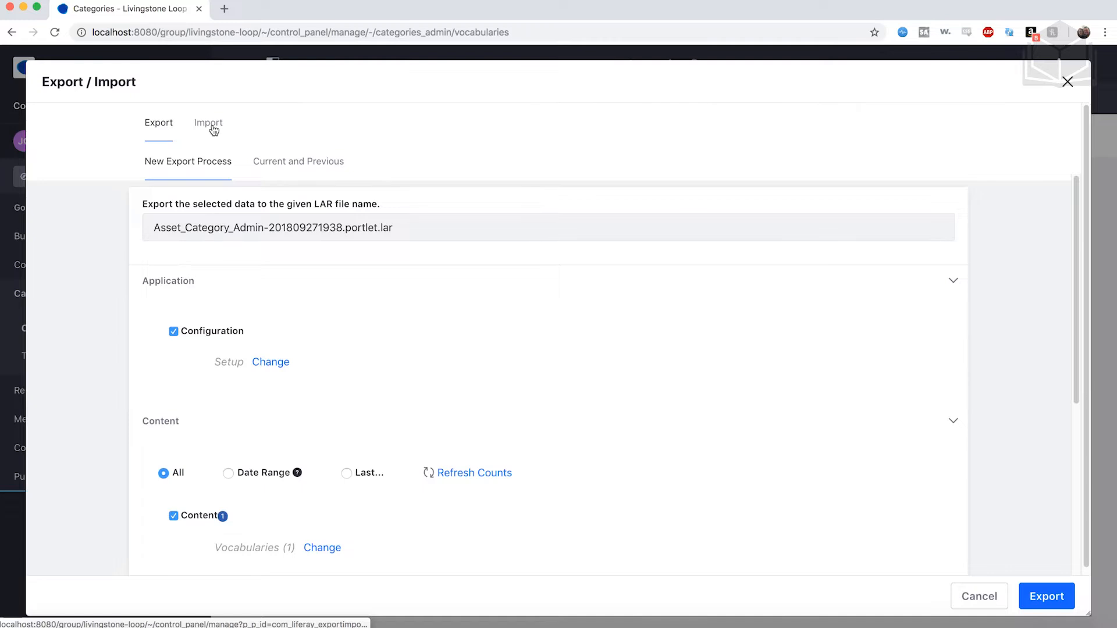
left_click(214, 130)
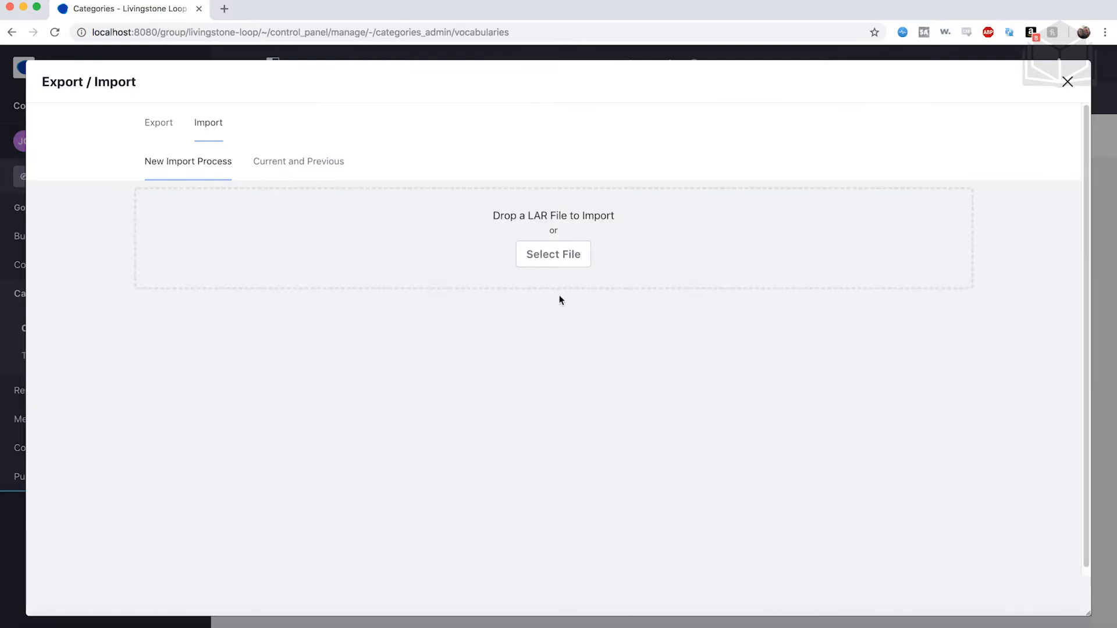
left_click(553, 262)
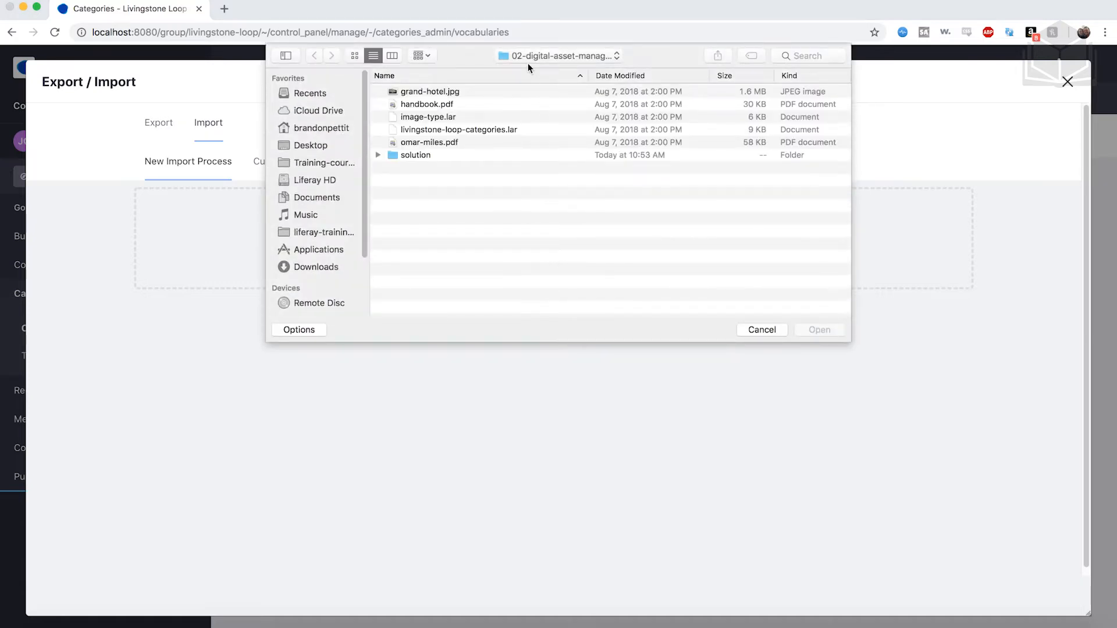
left_click(460, 131)
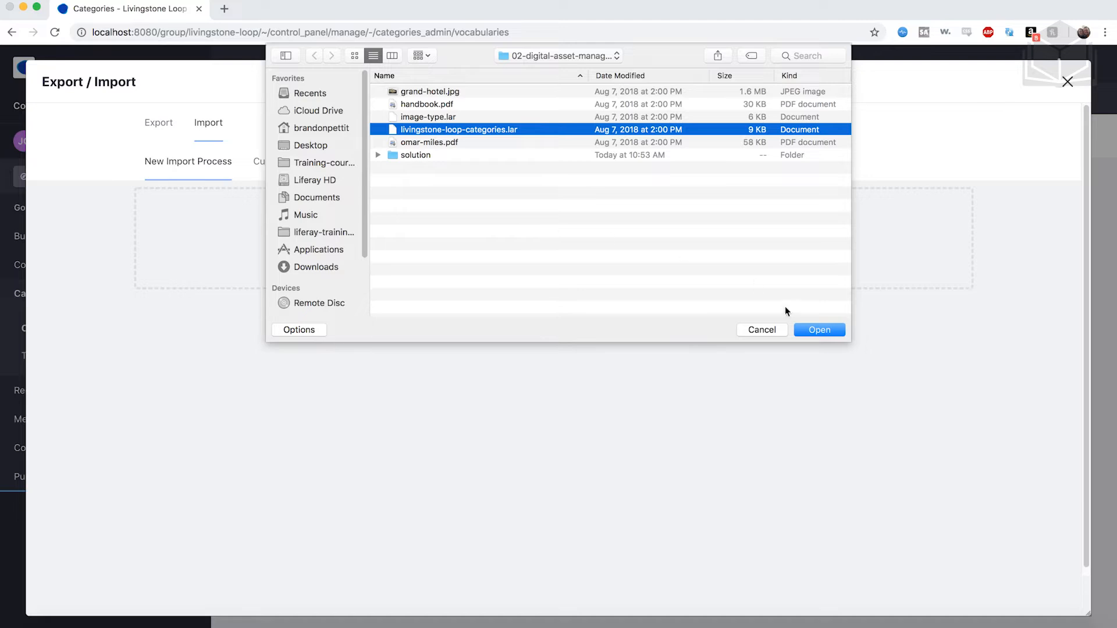
left_click(812, 329)
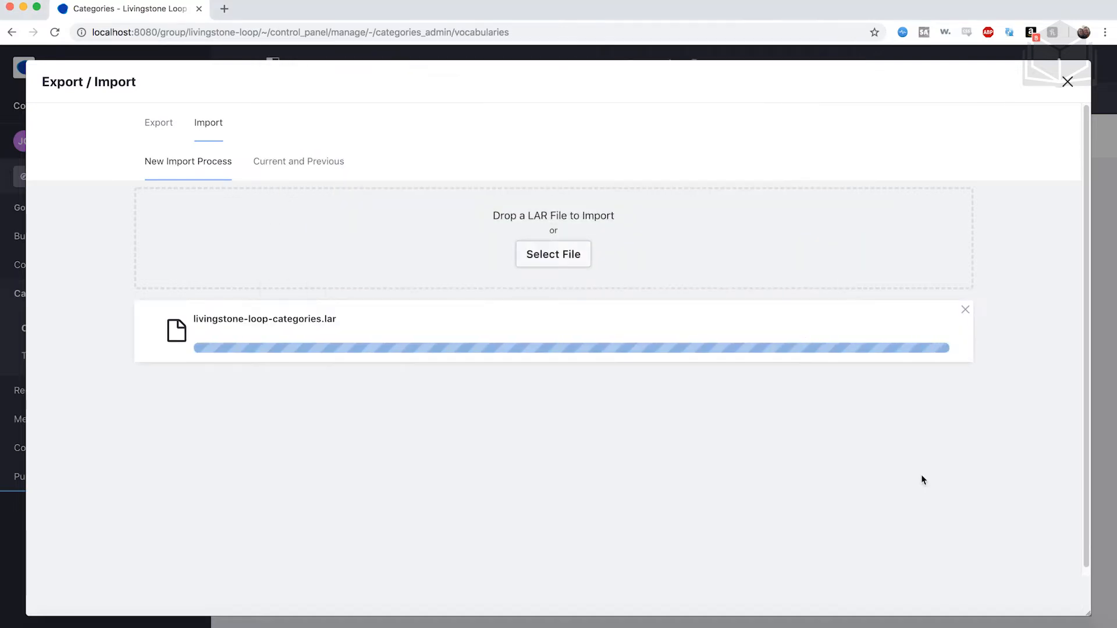
left_click(1032, 597)
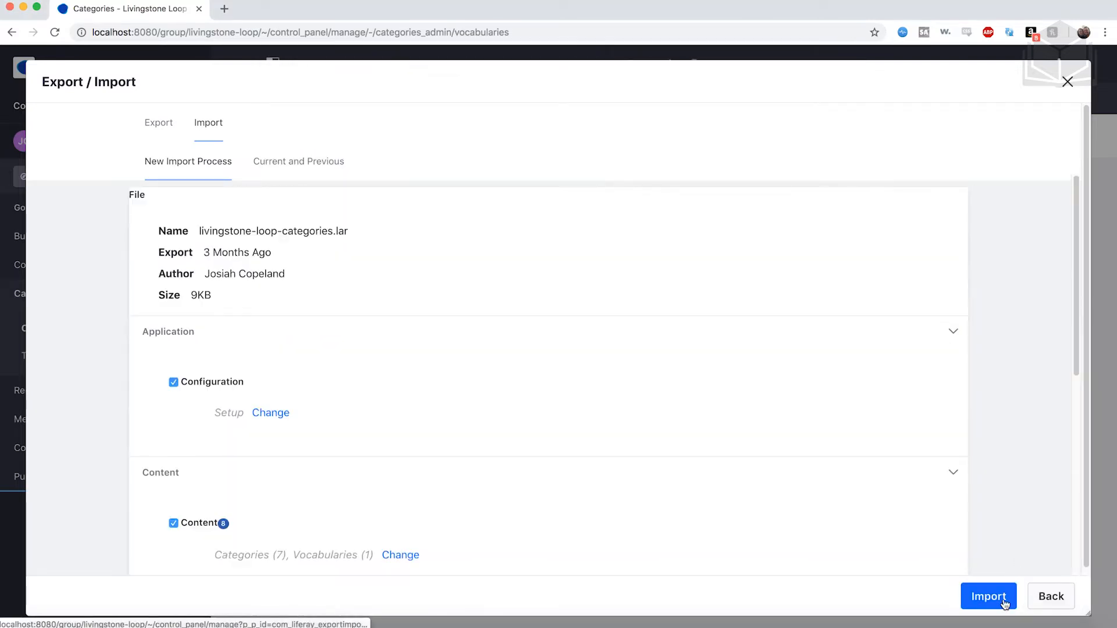
left_click(995, 603)
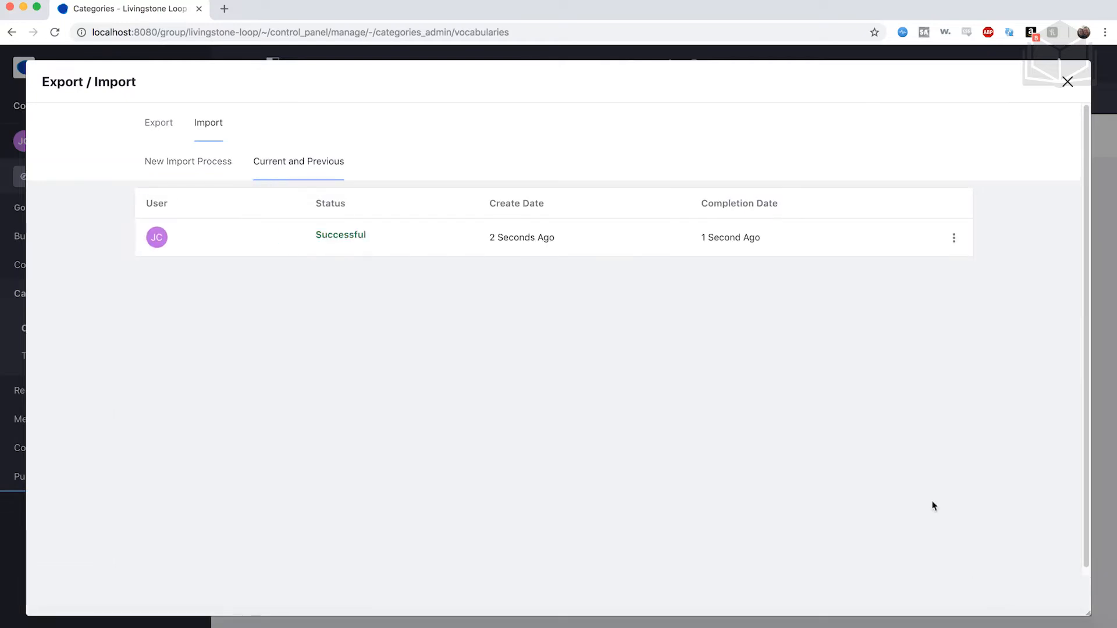
left_click(1068, 81)
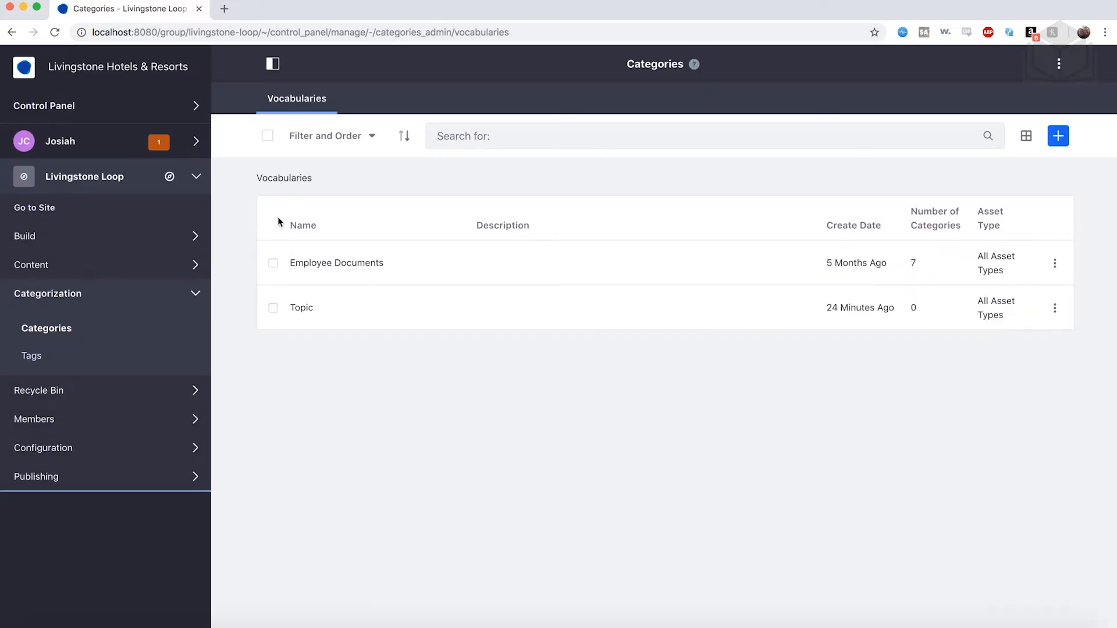
Step: Add a category named Employee Records to the Employee Documents vocabulary and save it
left_click(377, 265)
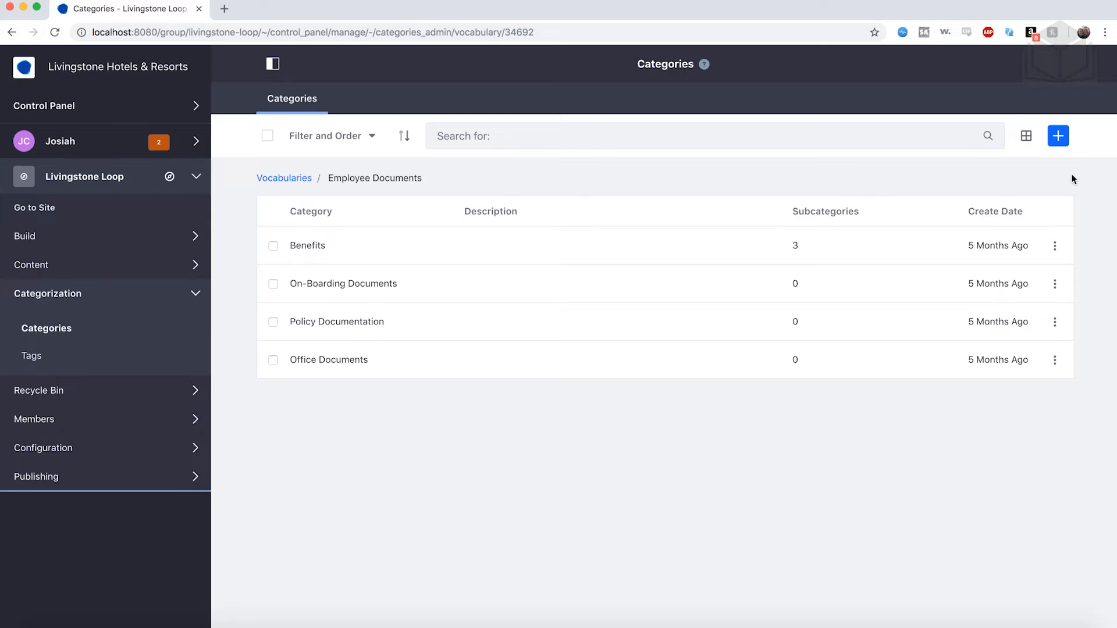
left_click(1059, 144)
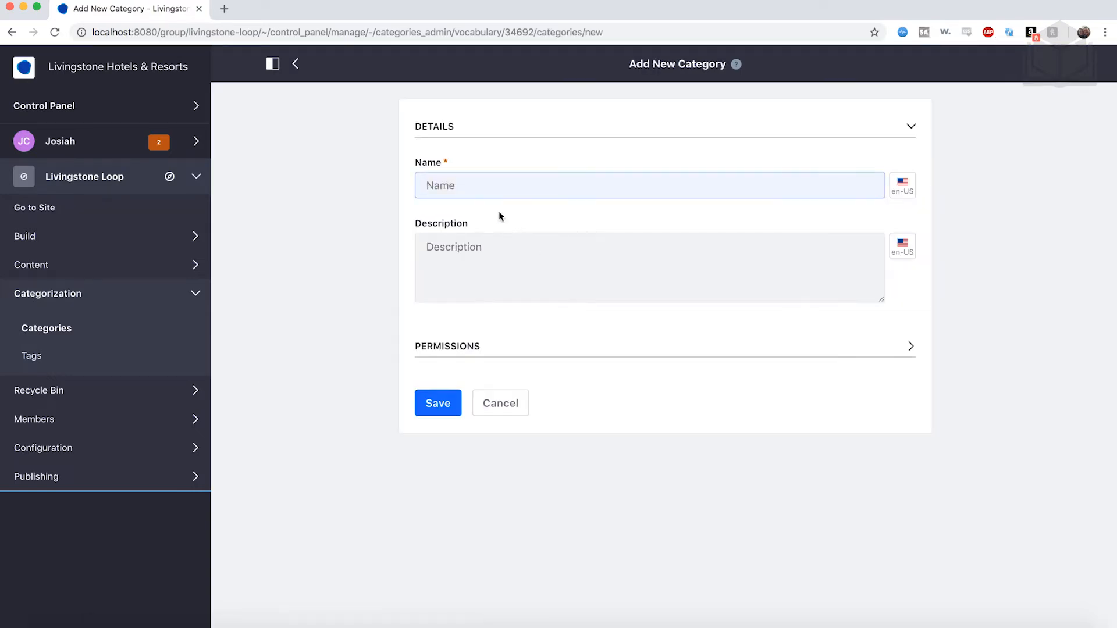
type("Employee Records")
left_click(437, 403)
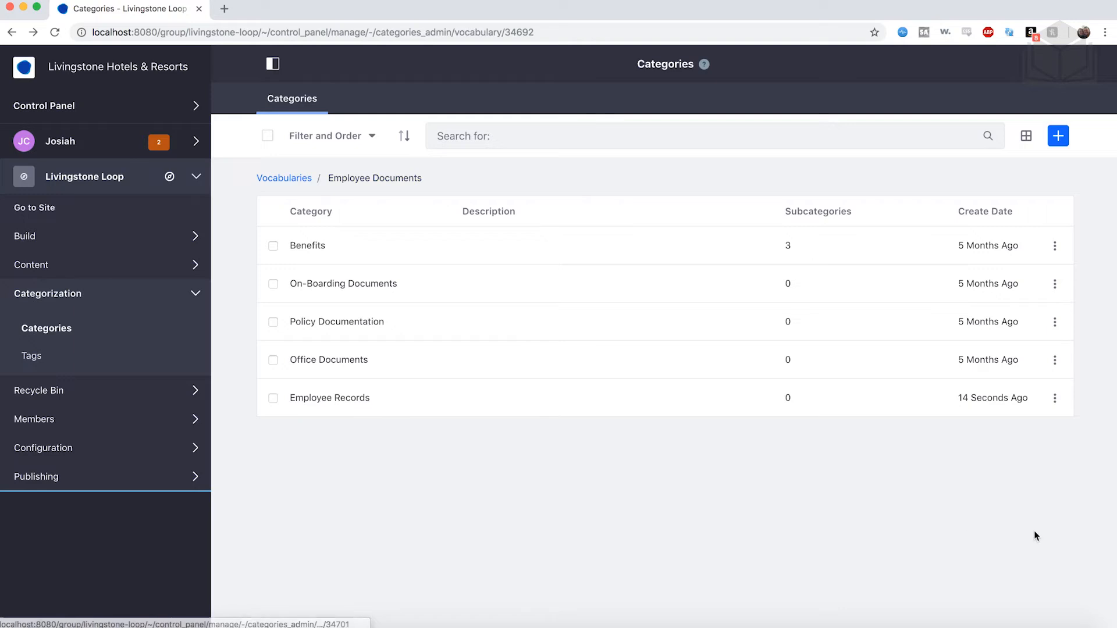
left_click(1055, 399)
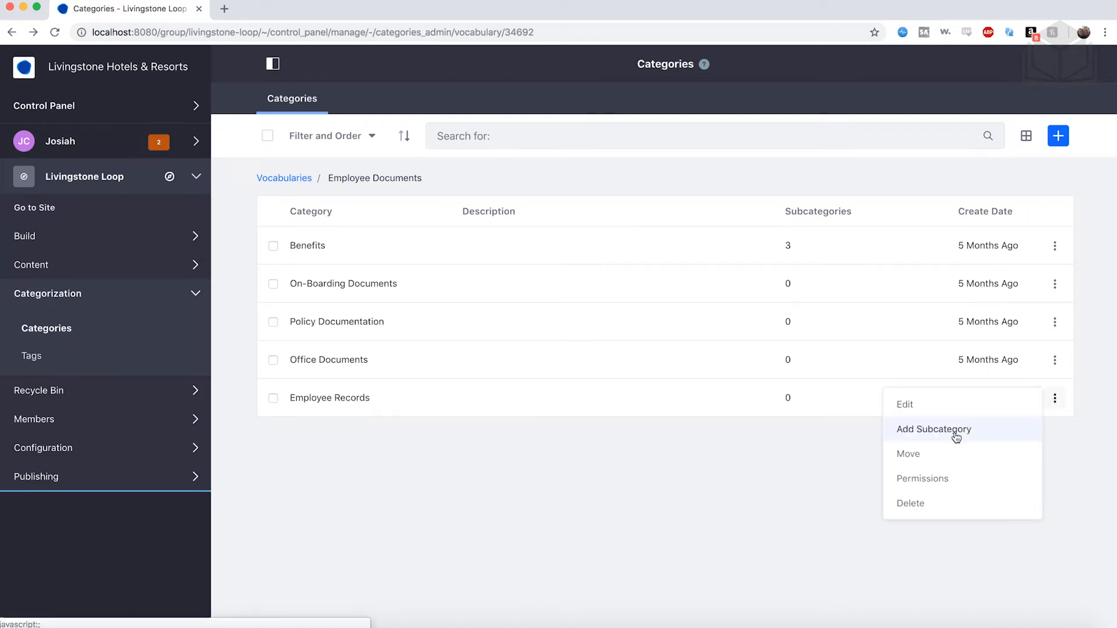
left_click(674, 515)
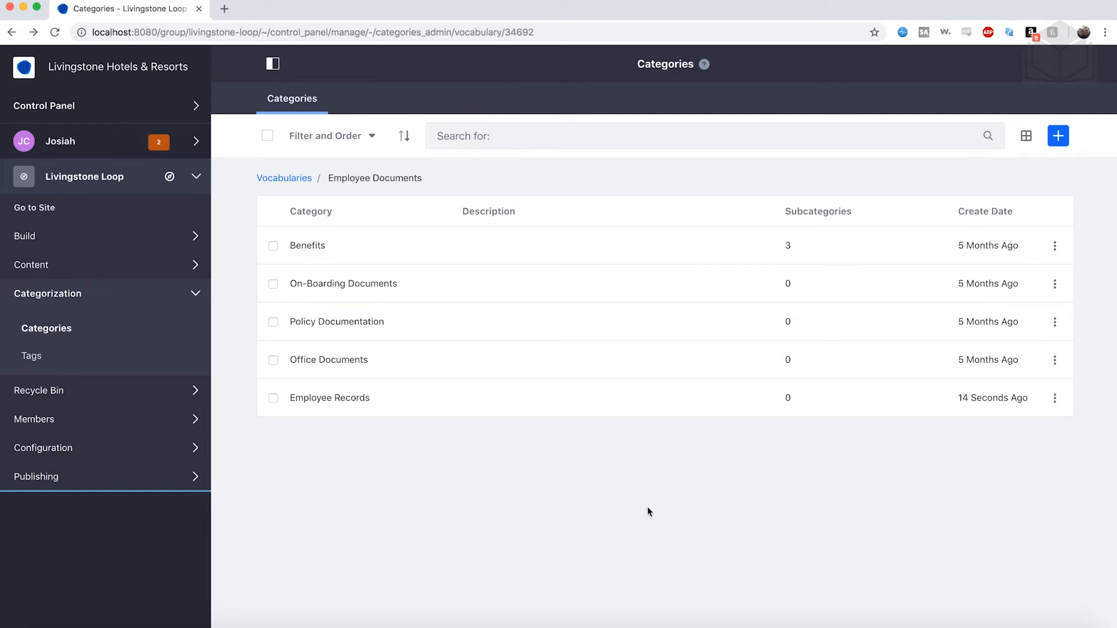
Step: Open the employee's PDF in the Employee Records folder of Documents and Media for editing
left_click(95, 265)
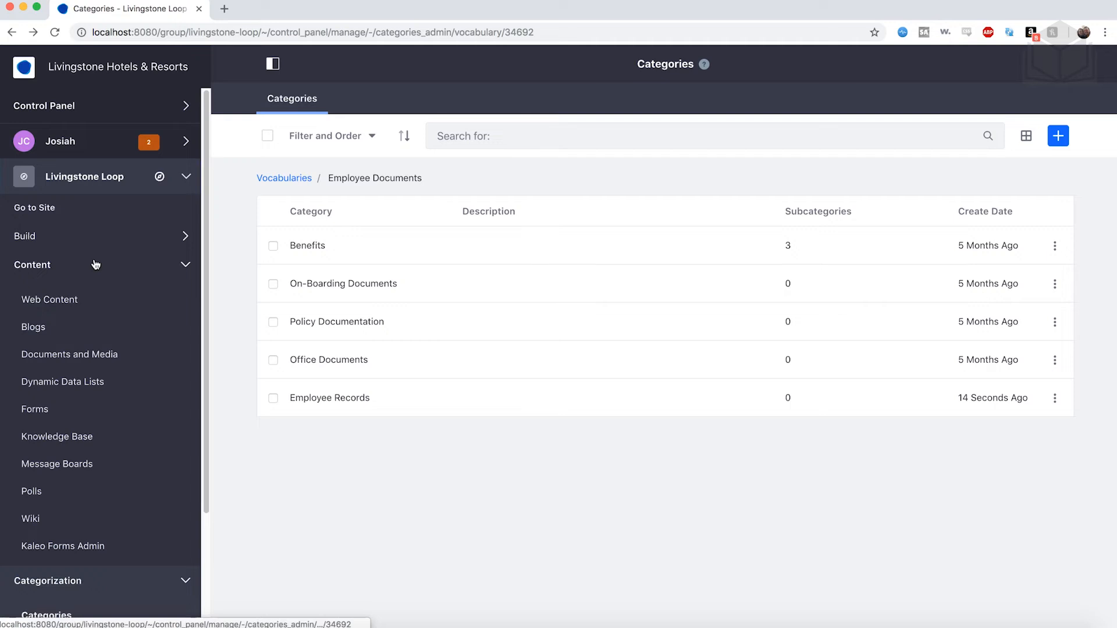
left_click(59, 356)
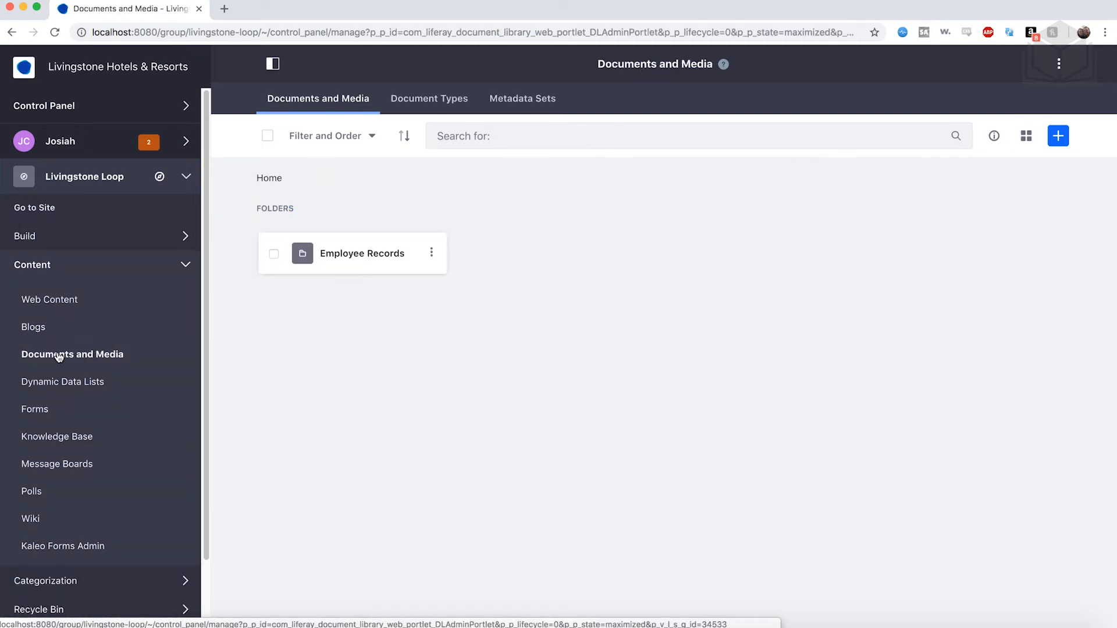
left_click(375, 257)
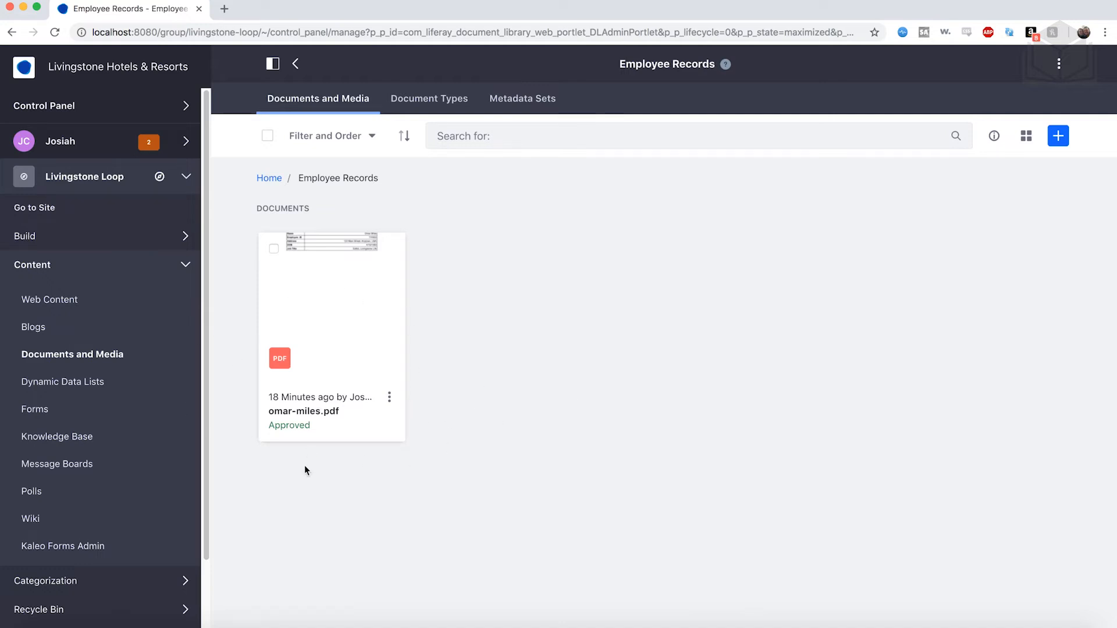
left_click(392, 397)
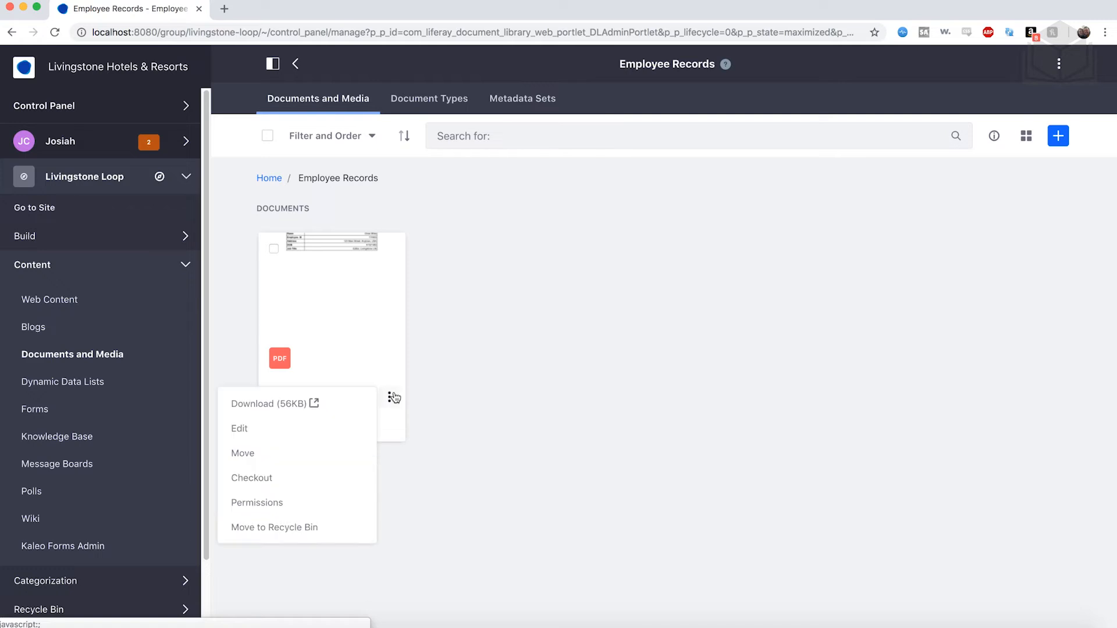
left_click(336, 428)
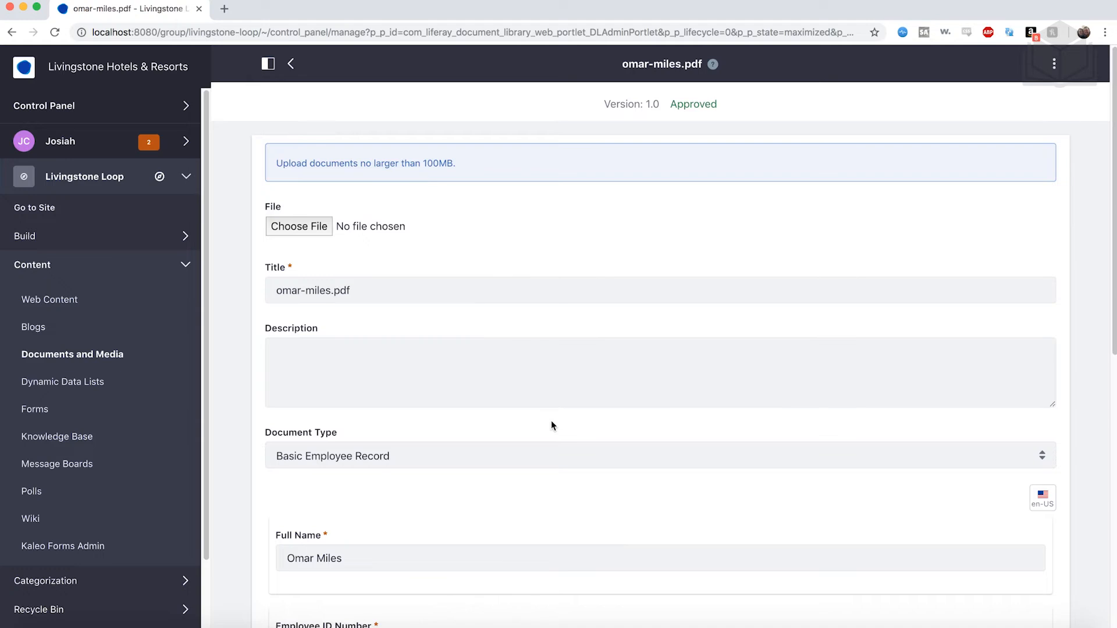
Step: Assign the Employee Records category from the Employee Documents vocabulary to the PDF and publish the document
scroll(551, 425, "down", 9)
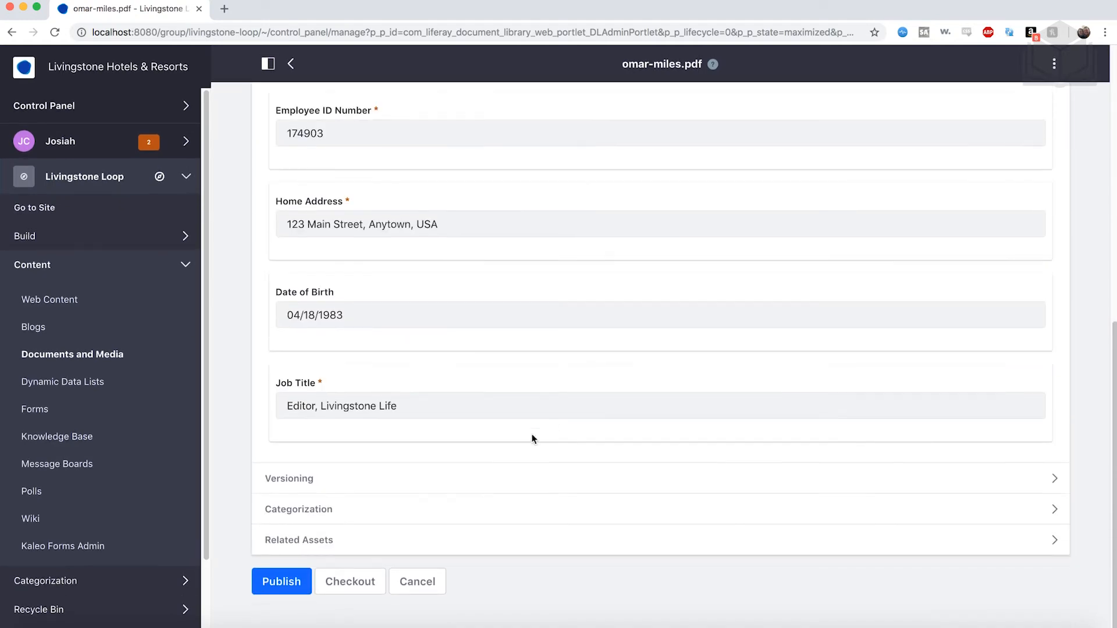
left_click(422, 511)
scroll(421, 511, "down", 2)
scroll(421, 511, "down", 1)
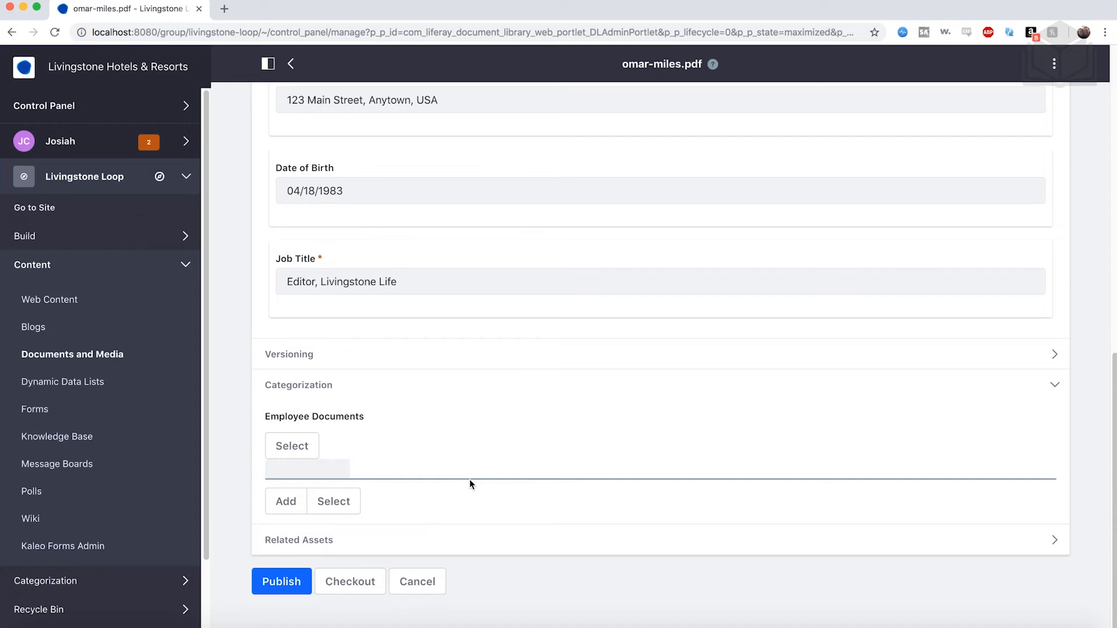
left_click(309, 451)
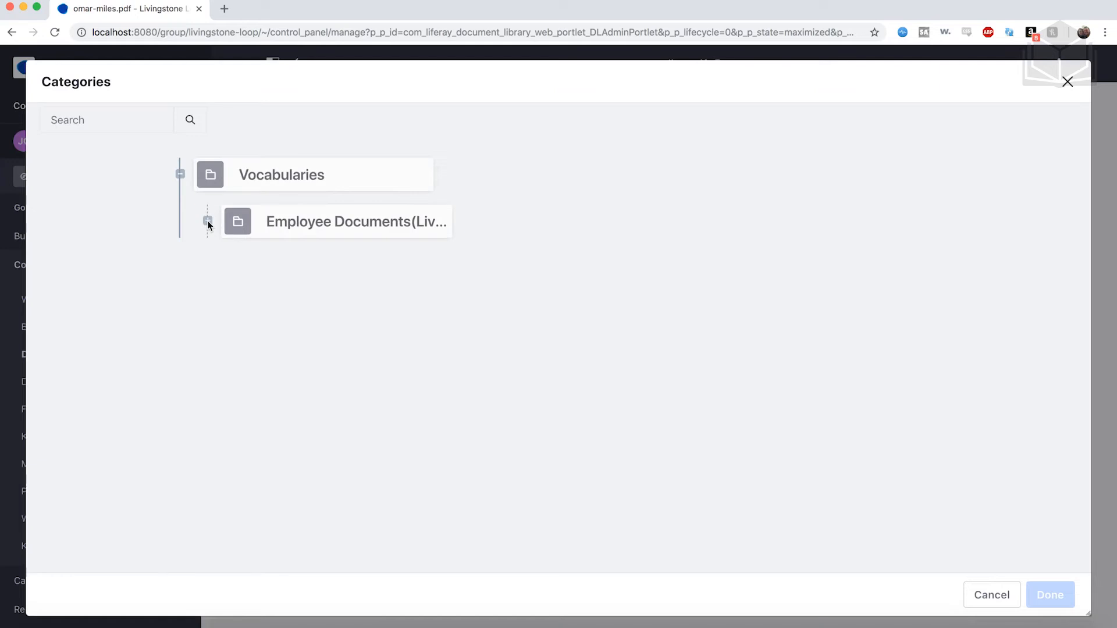
left_click(208, 222)
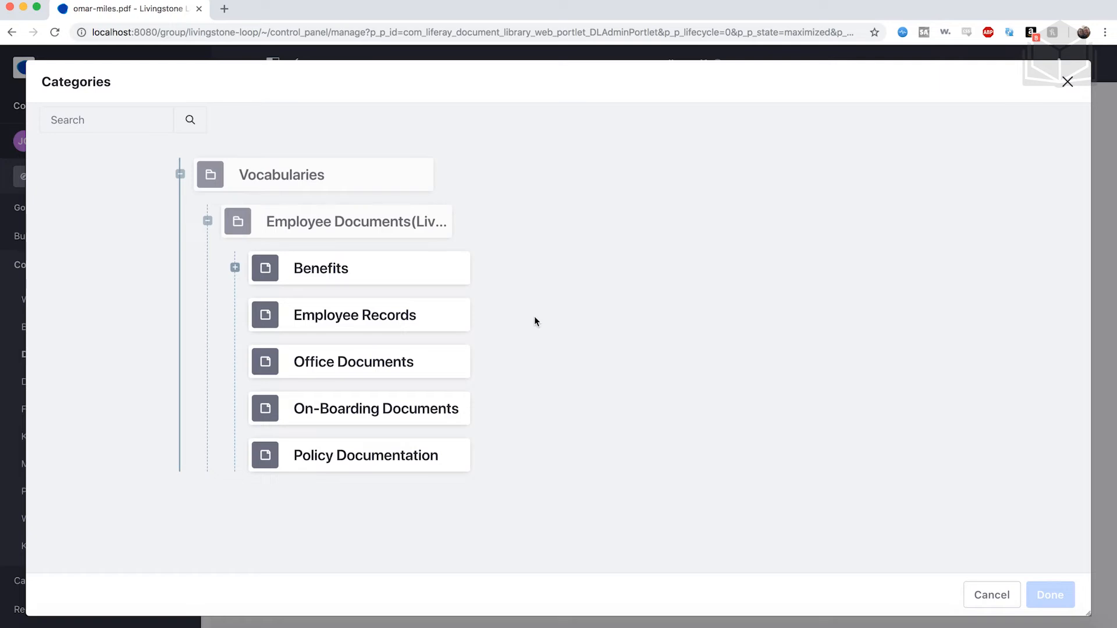
left_click(425, 324)
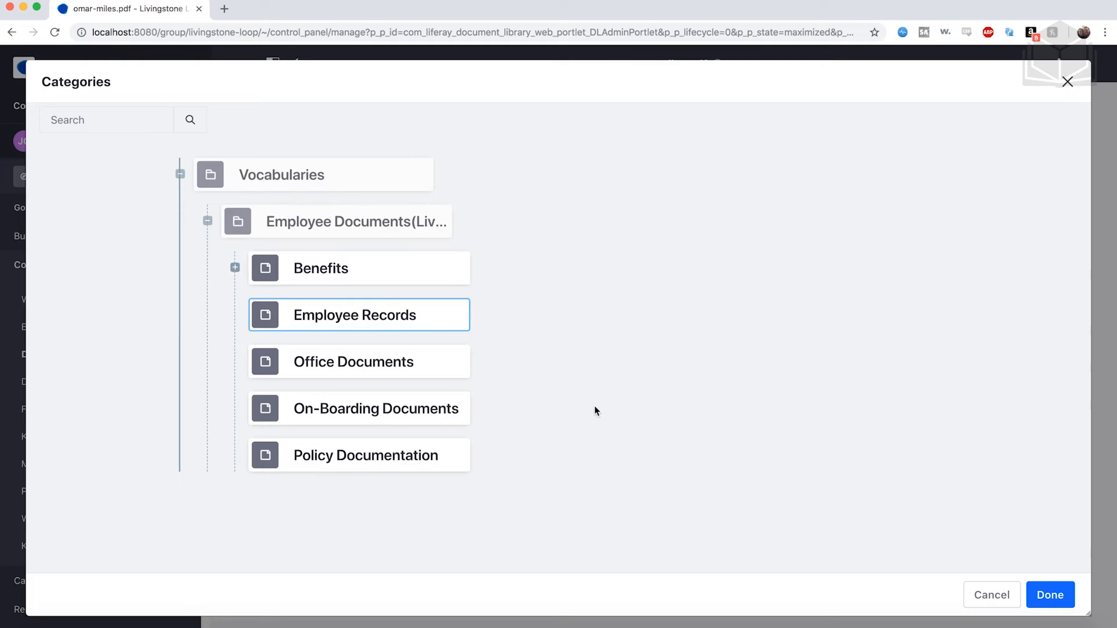
left_click(1052, 597)
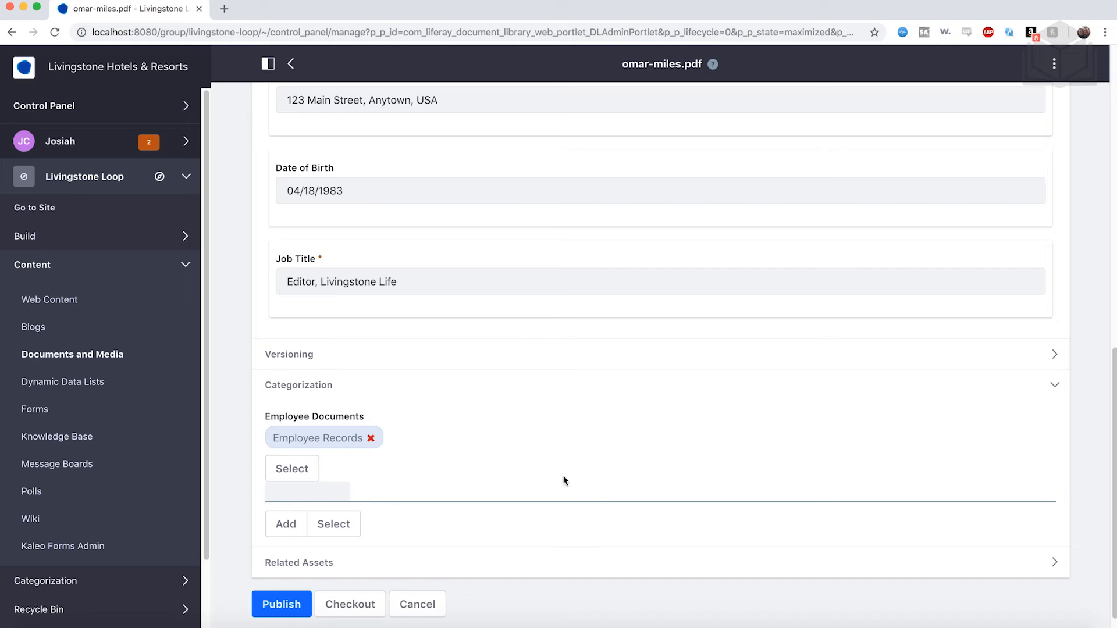
left_click(281, 604)
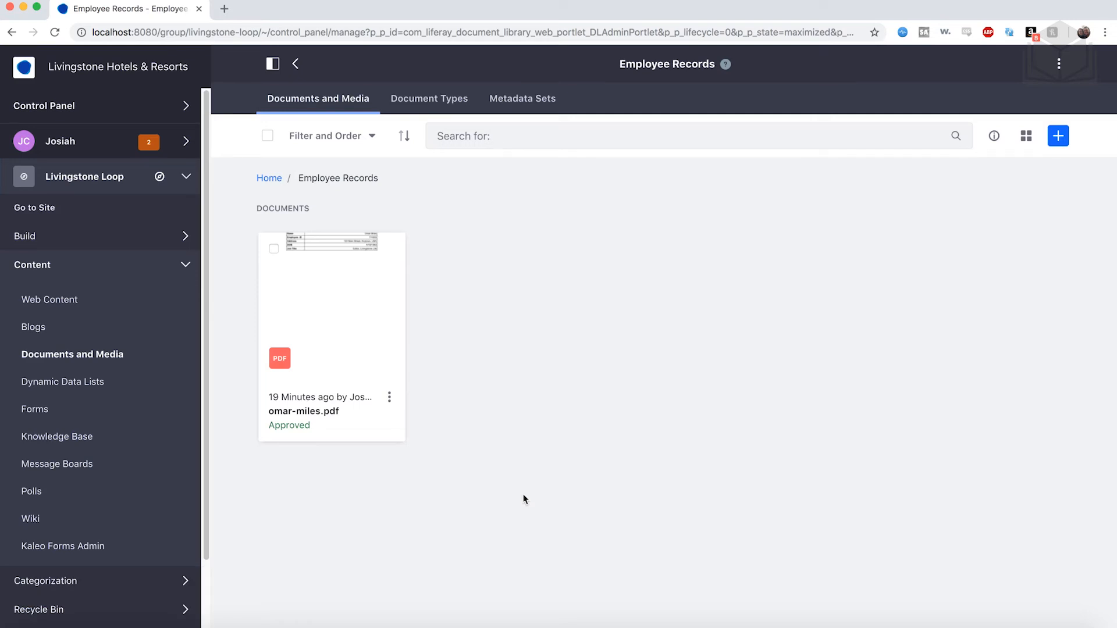
Step: Create a folder named Employee Handbook at the Home level of Documents and Media
left_click(298, 67)
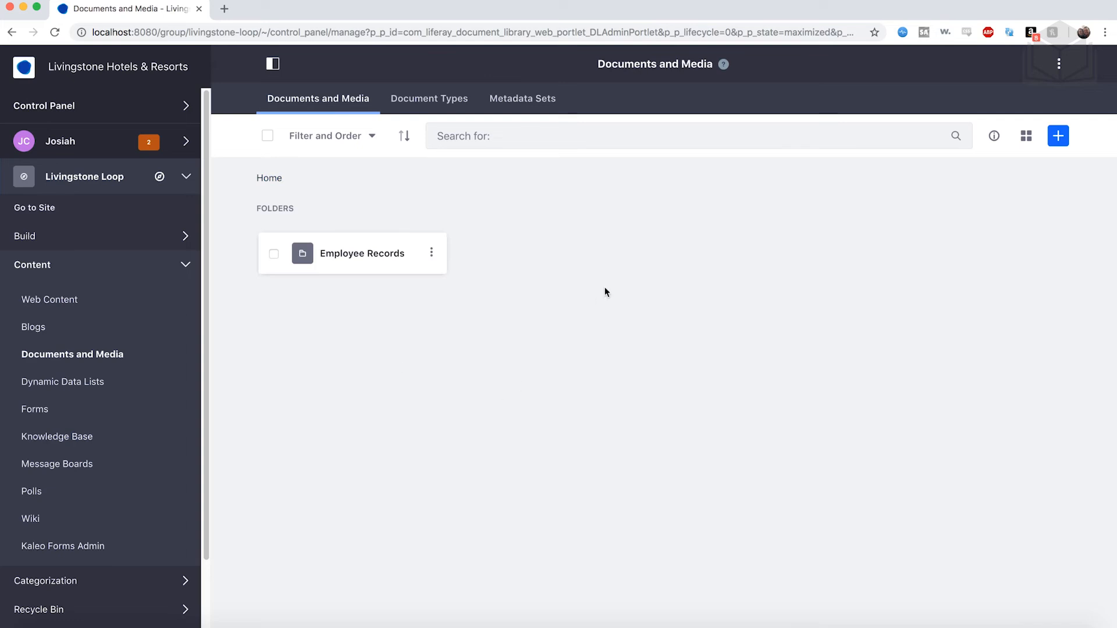
left_click(1059, 138)
left_click(1013, 165)
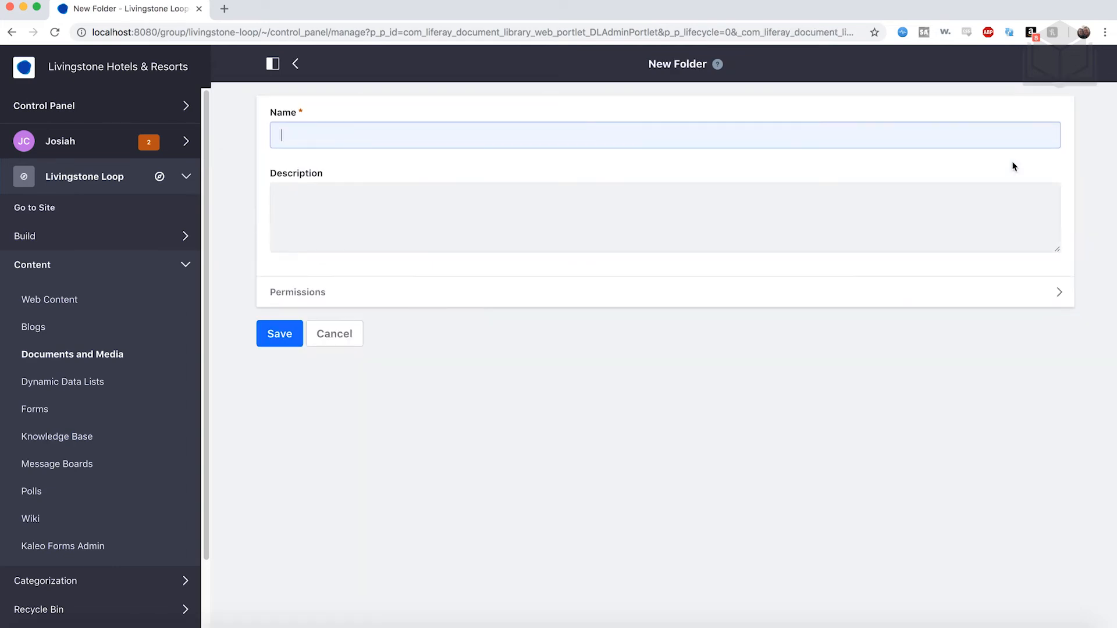
type("Employee Handbook")
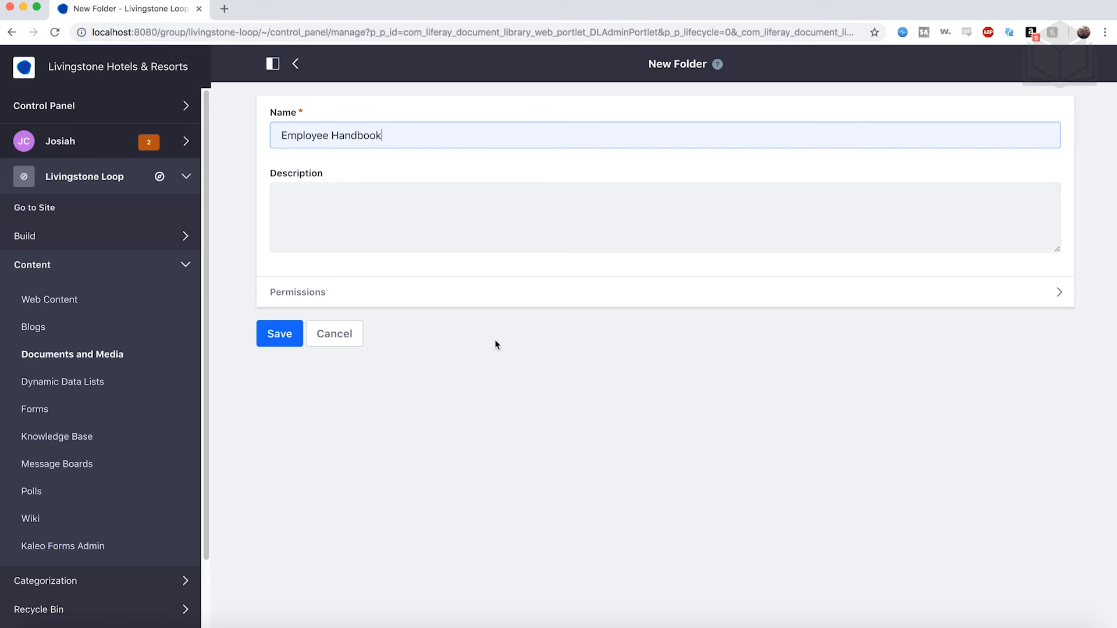
left_click(281, 334)
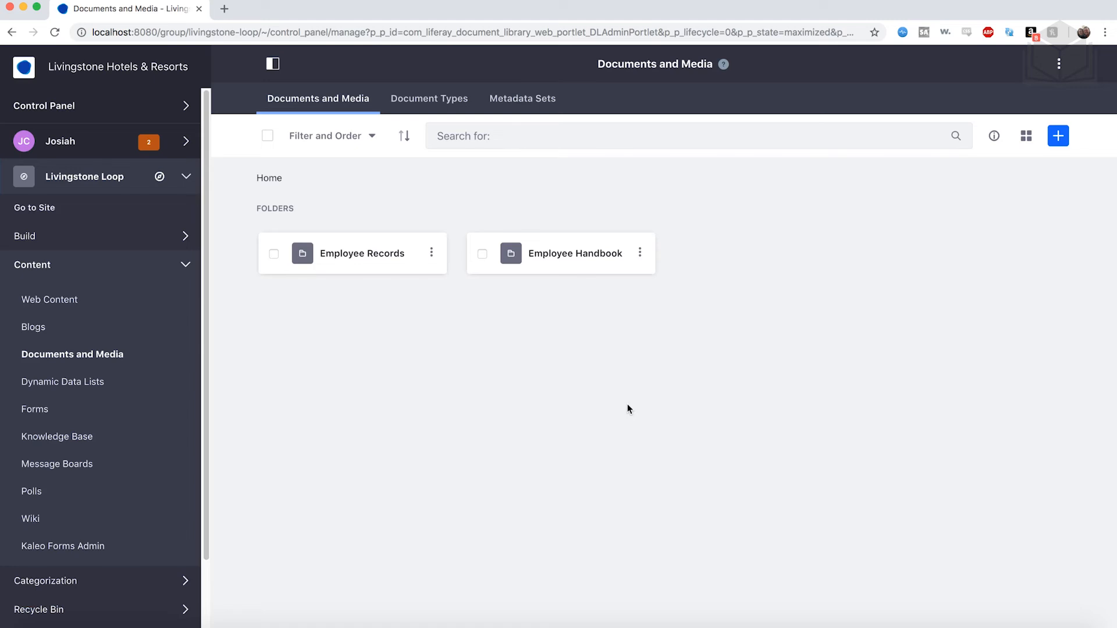
Step: Start a new Basic Document in the Employee Handbook folder and choose handbook.pdf as its file
left_click(575, 254)
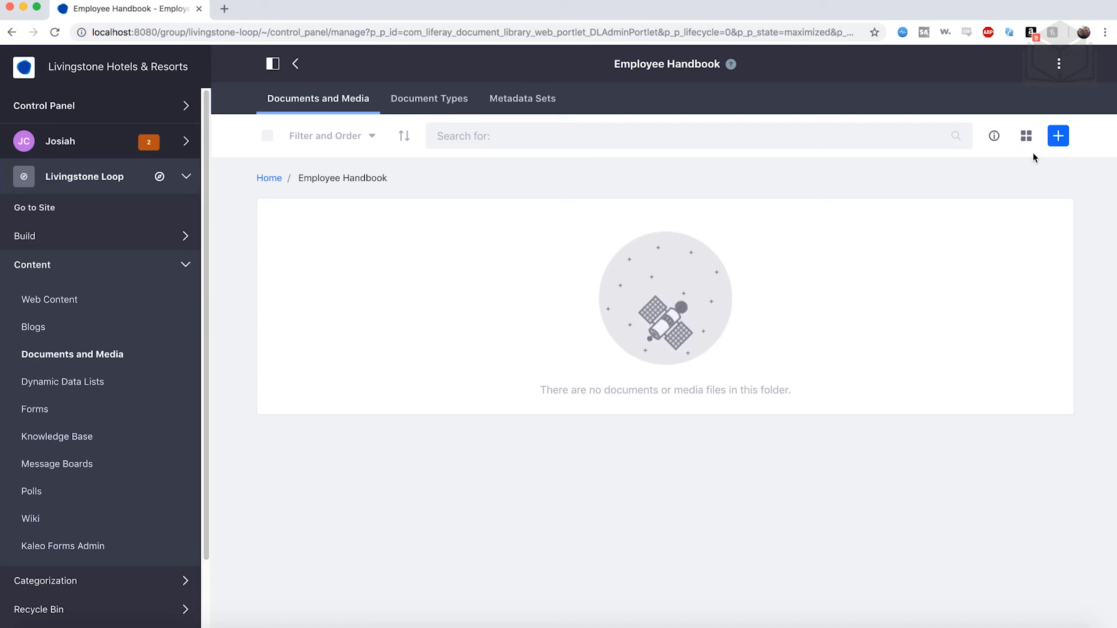
left_click(1060, 139)
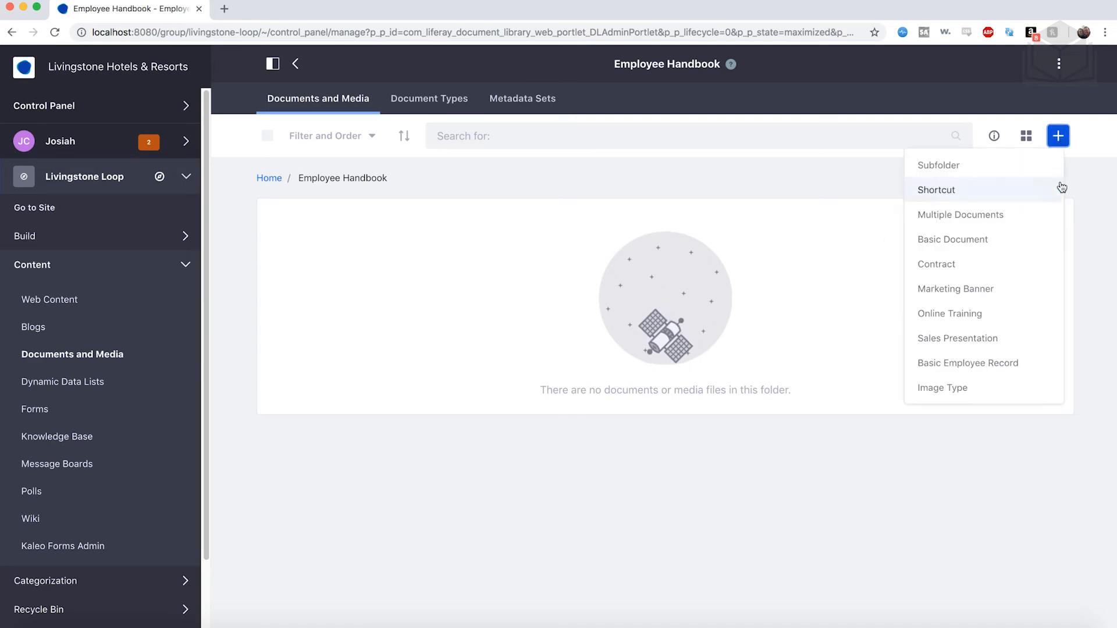
left_click(1012, 249)
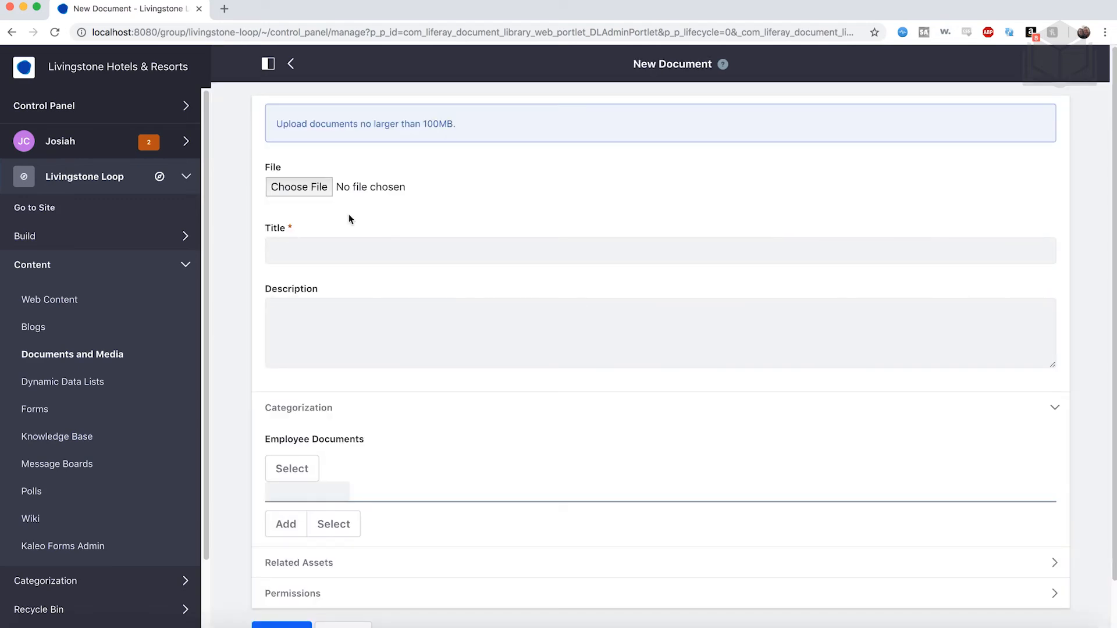
left_click(321, 191)
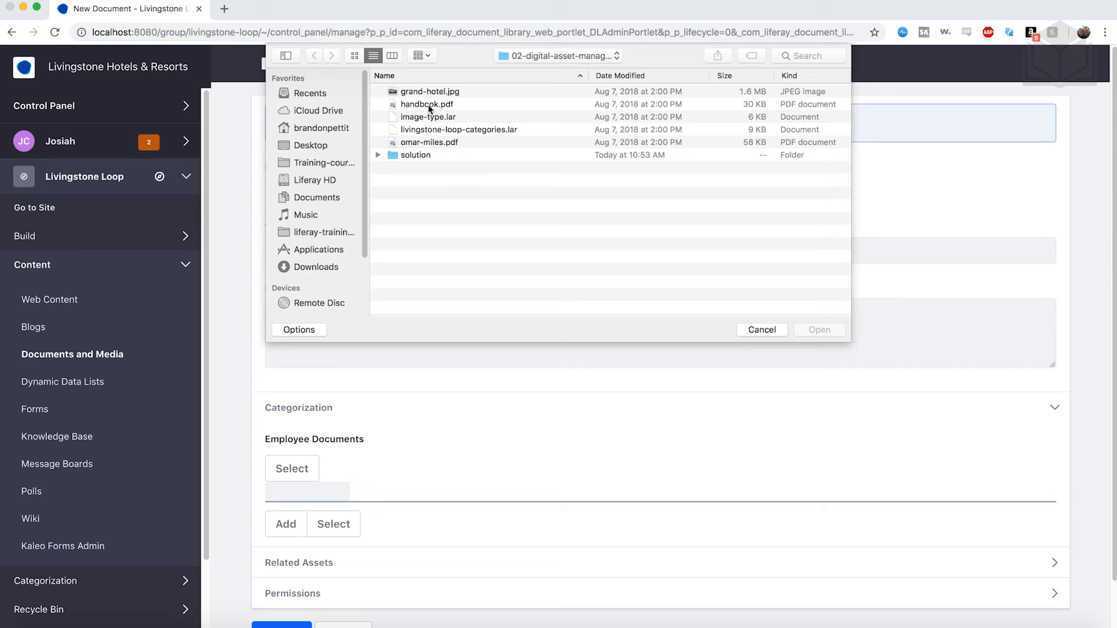
left_click(429, 107)
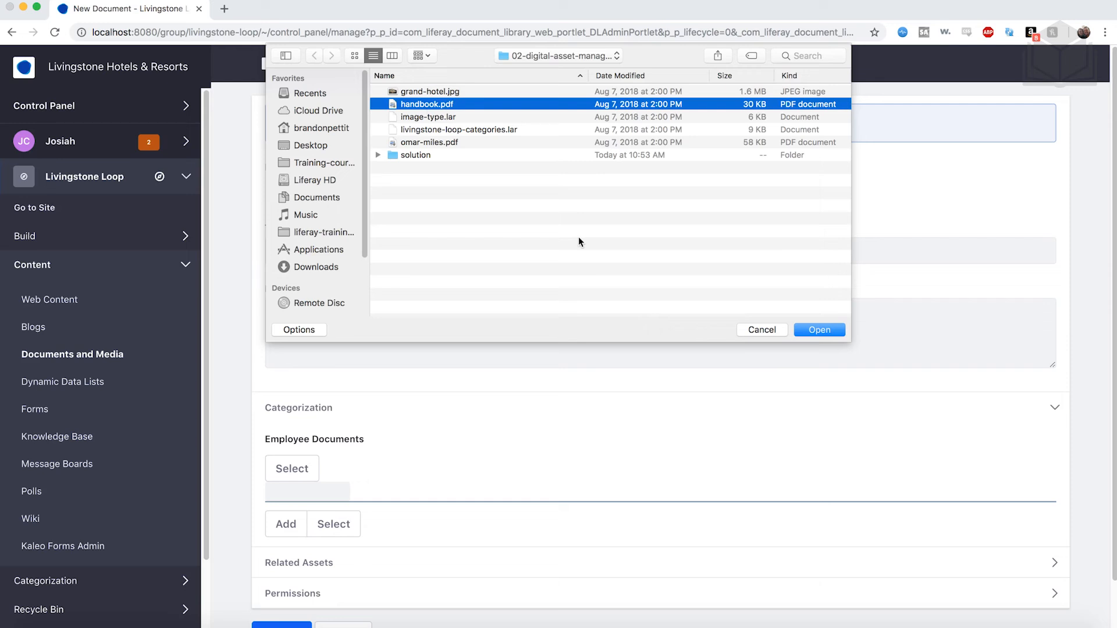
left_click(813, 329)
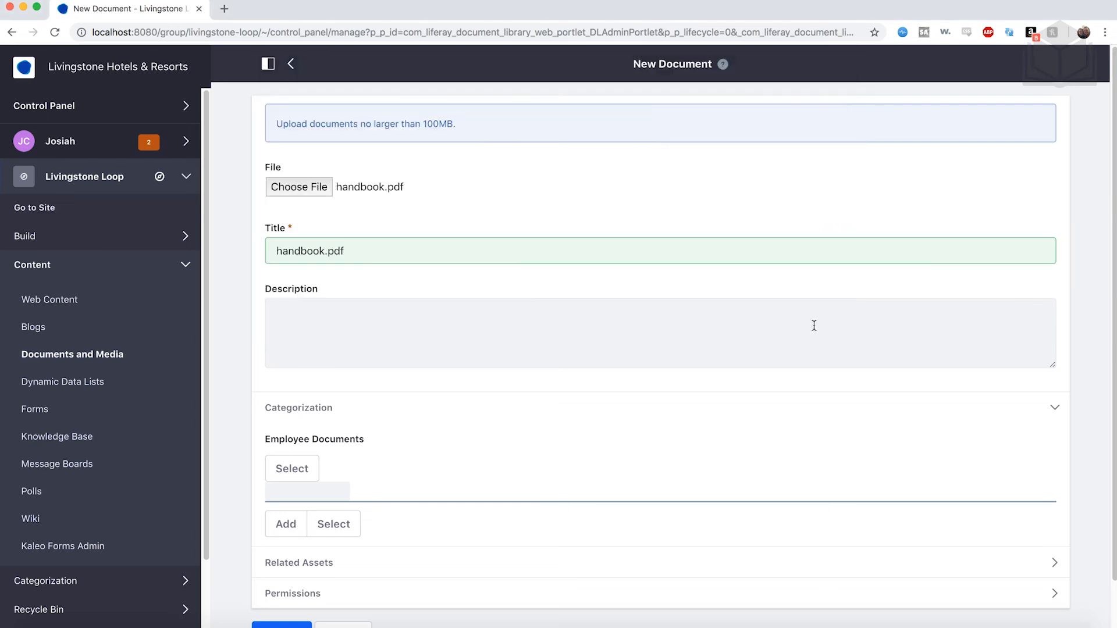
Step: Assign the On-Boarding Documents category from the Employee Documents vocabulary to handbook.pdf and publish the document
scroll(814, 326, "down", 2)
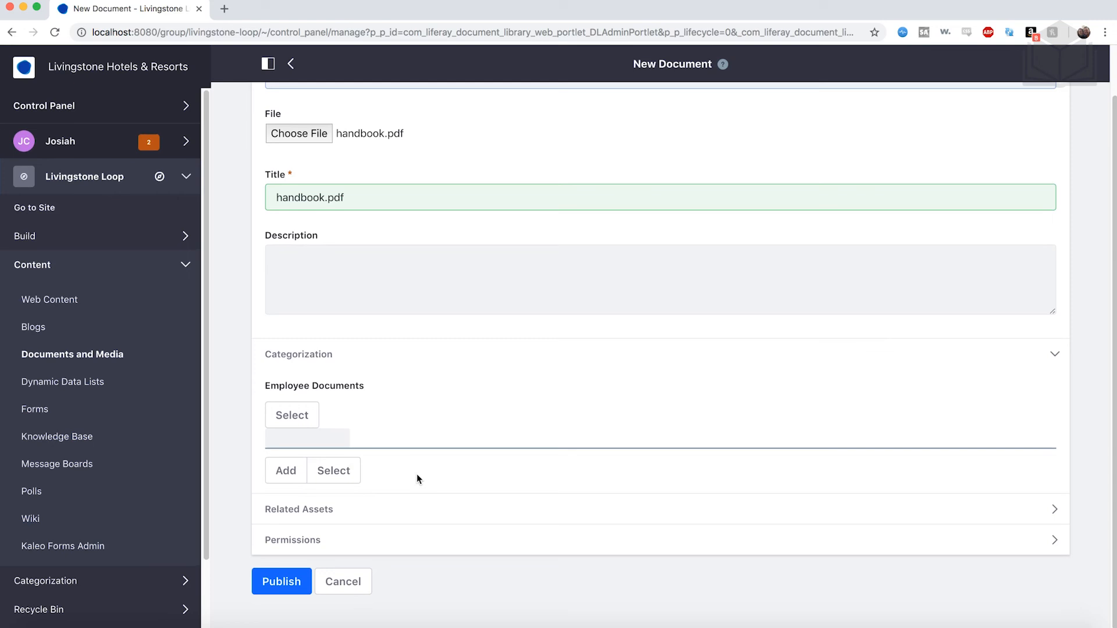
left_click(311, 424)
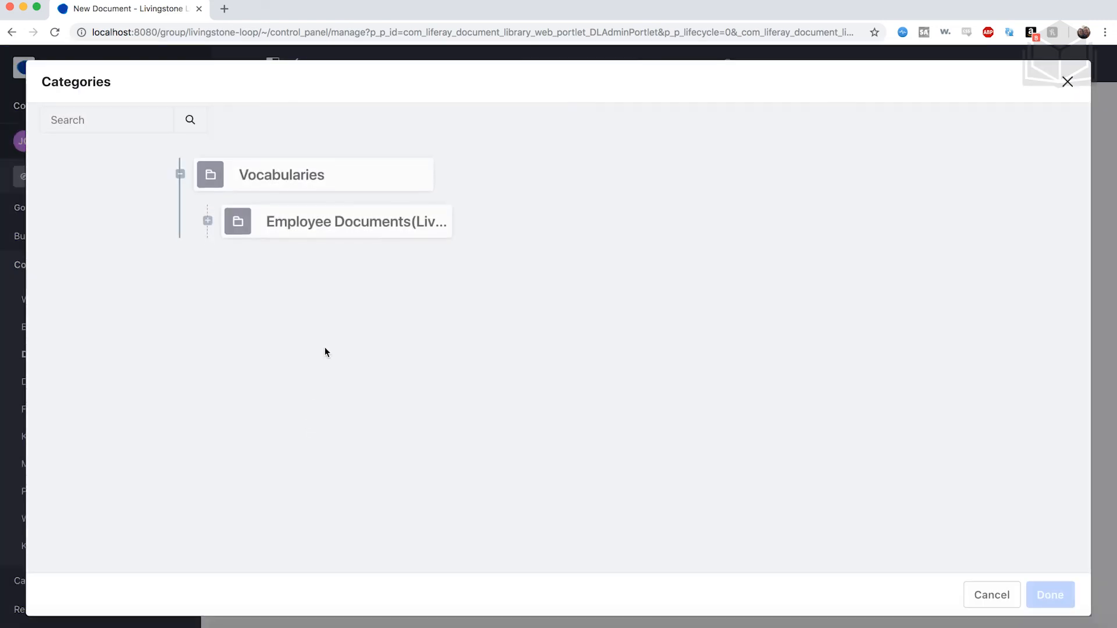
left_click(208, 221)
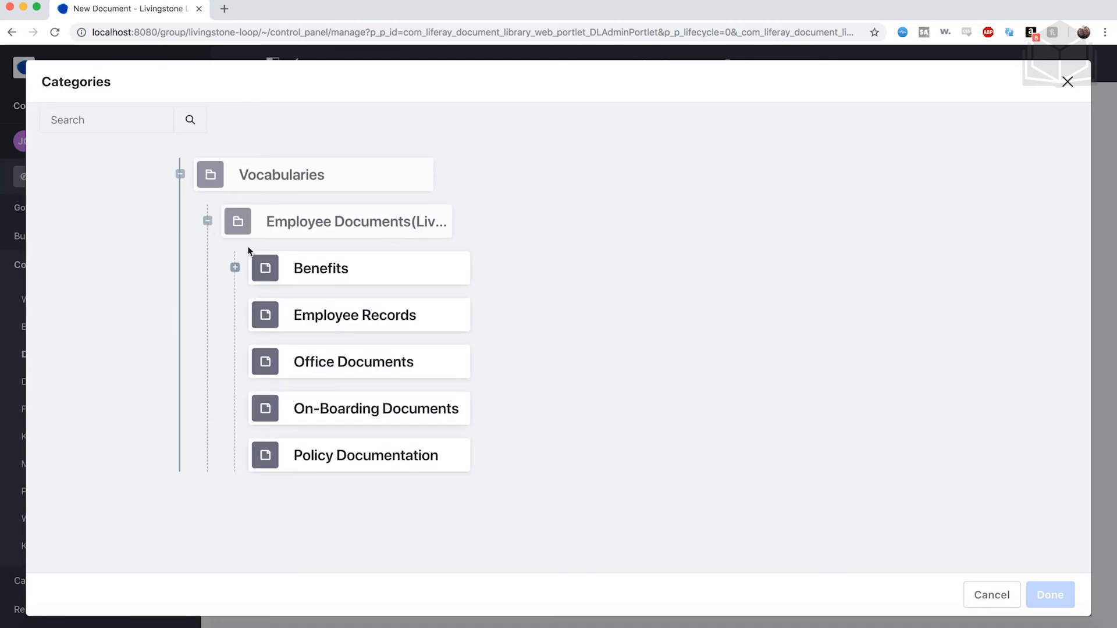
left_click(428, 423)
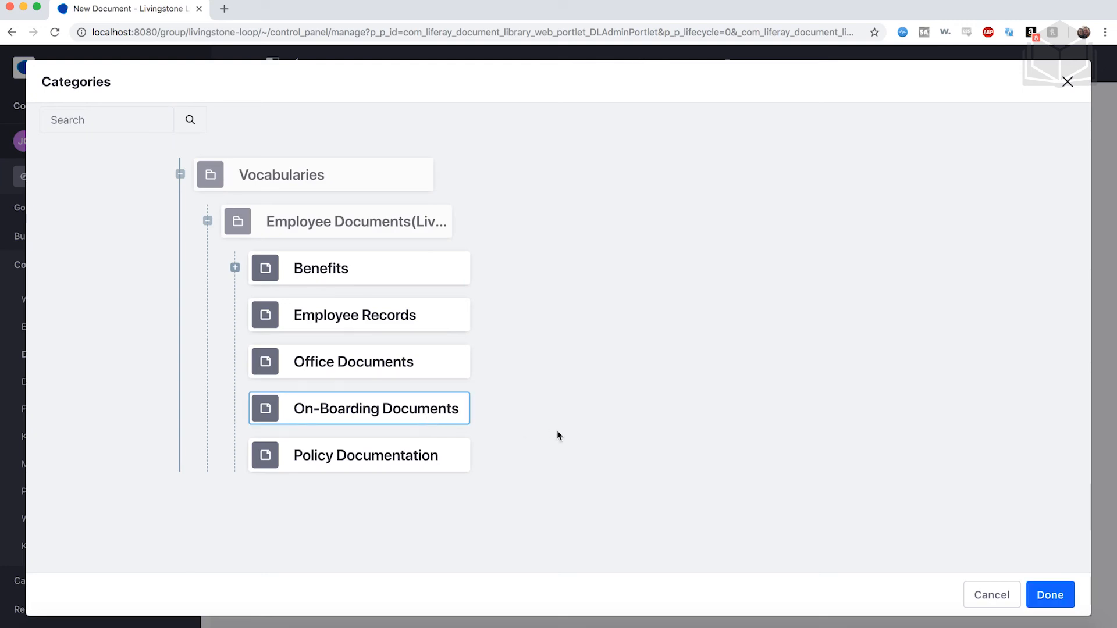
left_click(1057, 606)
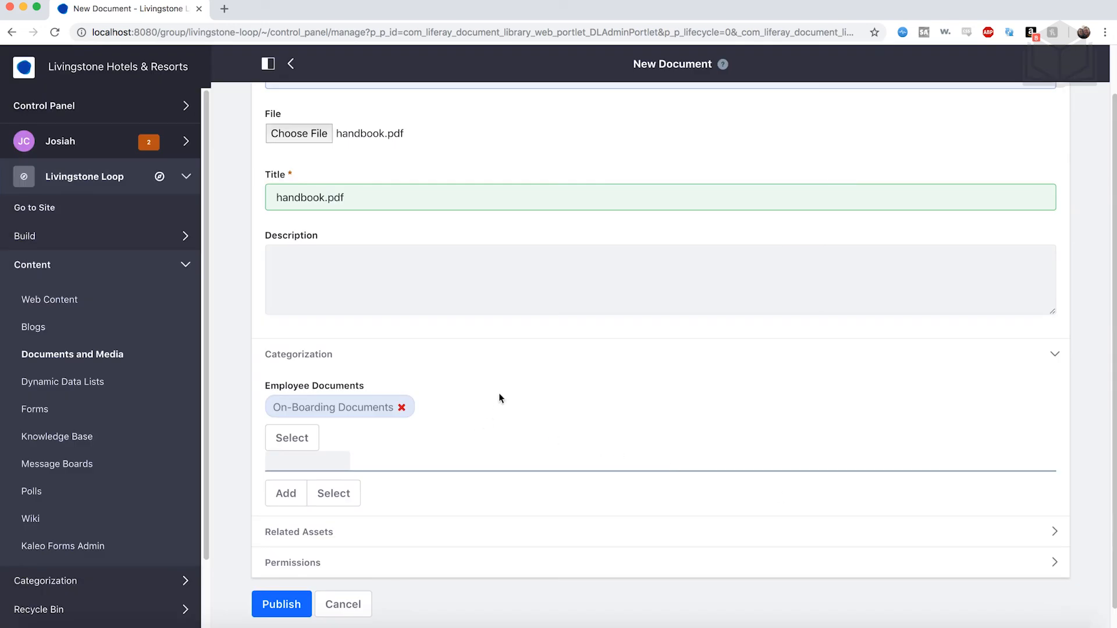
scroll(449, 396, "up", 3)
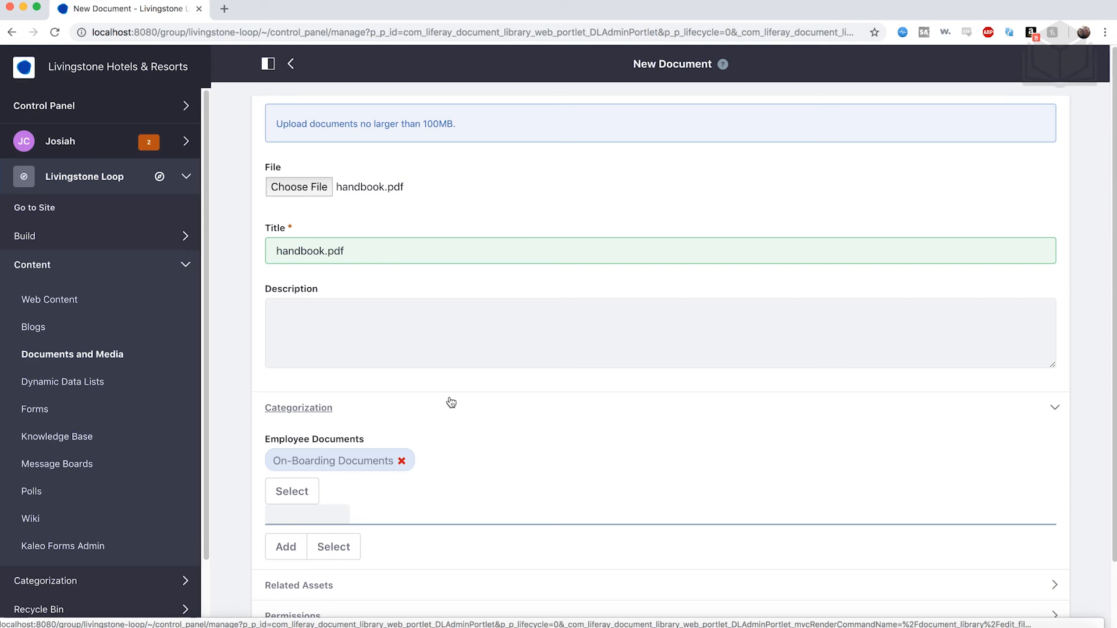
scroll(451, 401, "down", 3)
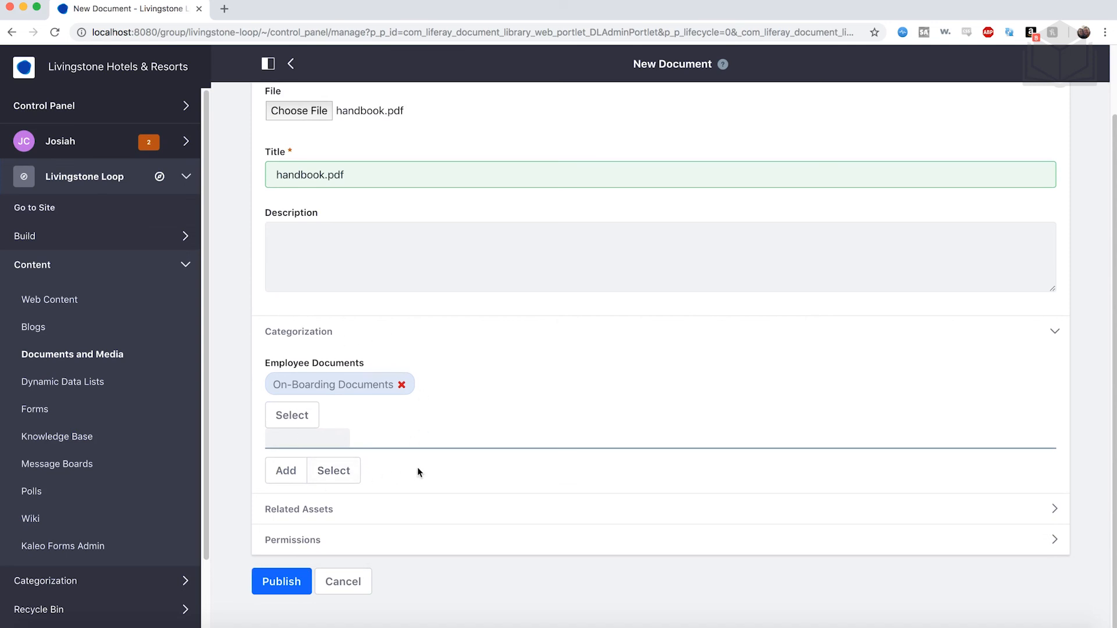
left_click(293, 589)
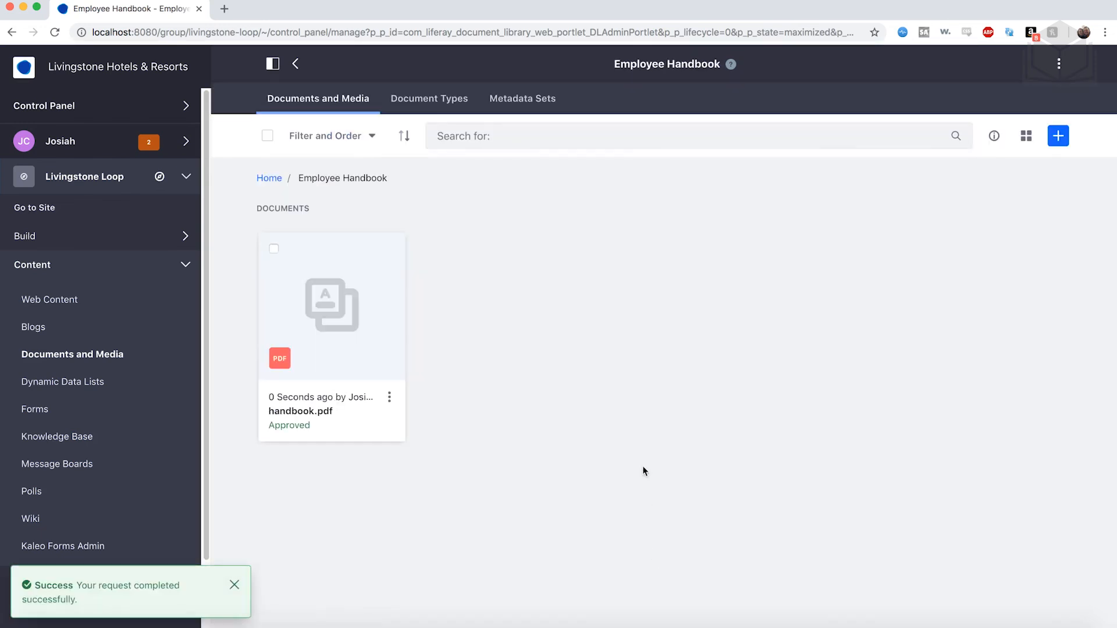